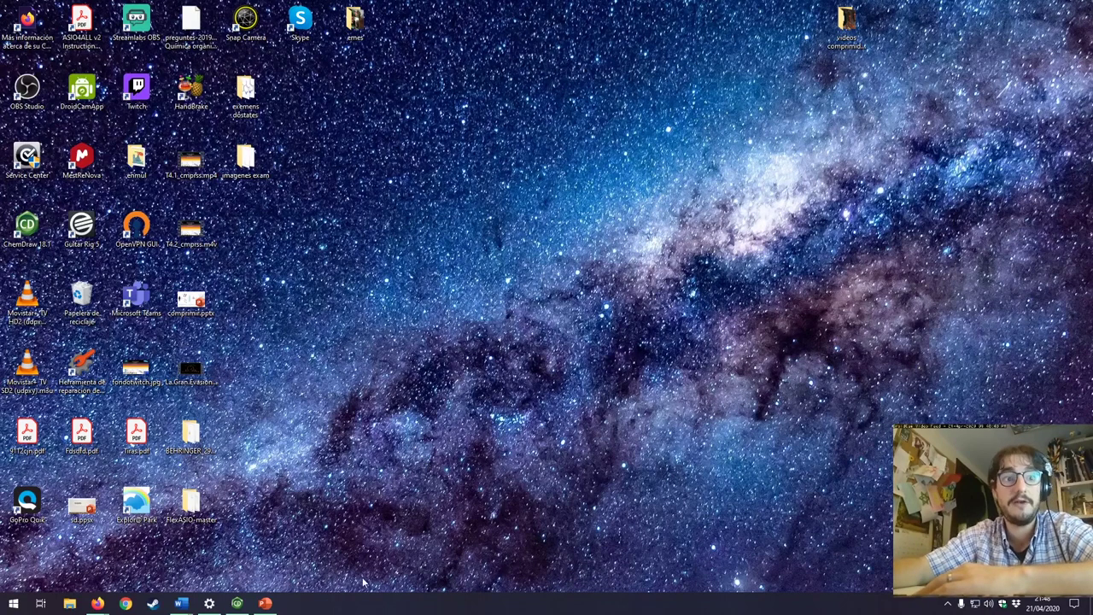
Step: Go through the university portal in Firefox to the 2019-20 Química orgànica III Gr.C (34205) course
{"action": "mouse_move", "coordinate": [97, 603]}
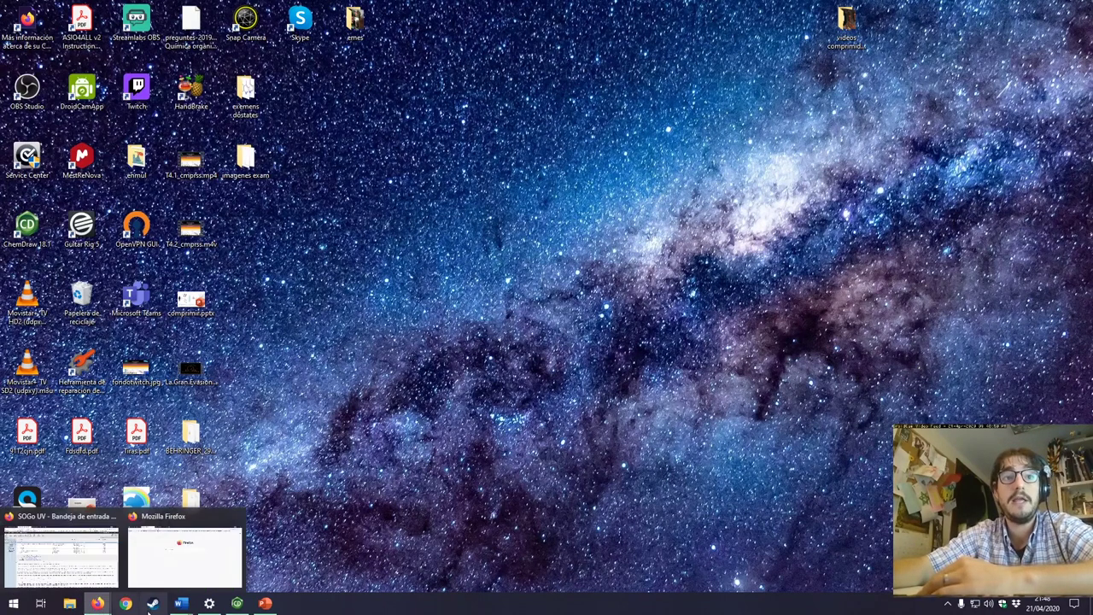
{"action": "mouse_move", "coordinate": [77, 554]}
{"action": "left_click", "coordinate": [185, 553]}
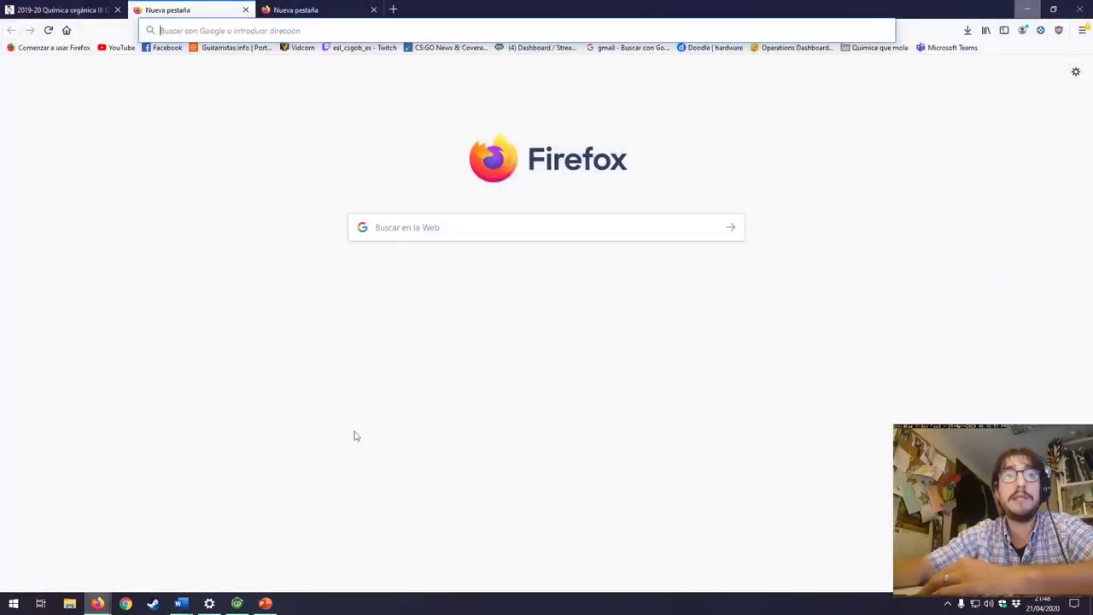
{"action": "left_click", "coordinate": [392, 30]}
{"action": "type", "text": "port"}
{"action": "key", "text": "Return"}
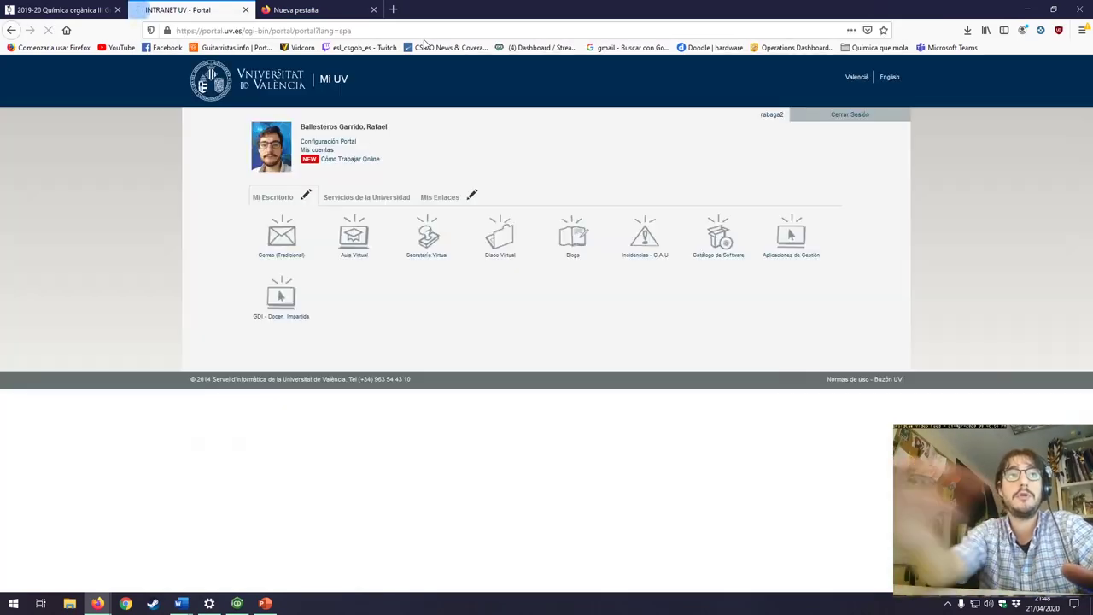
{"action": "left_click", "coordinate": [353, 254]}
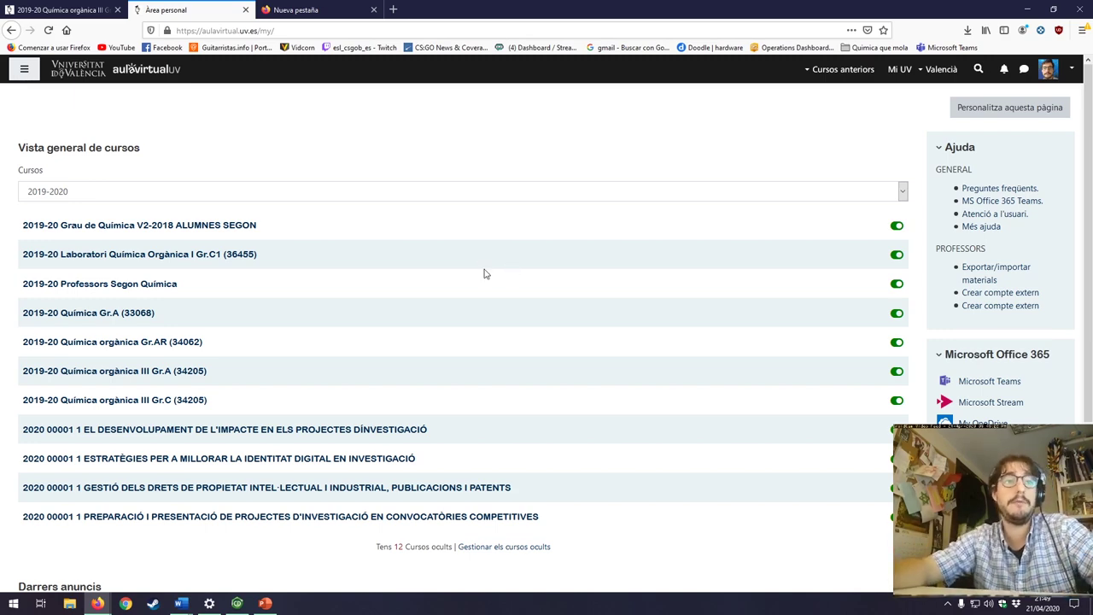
{"action": "left_click", "coordinate": [215, 399]}
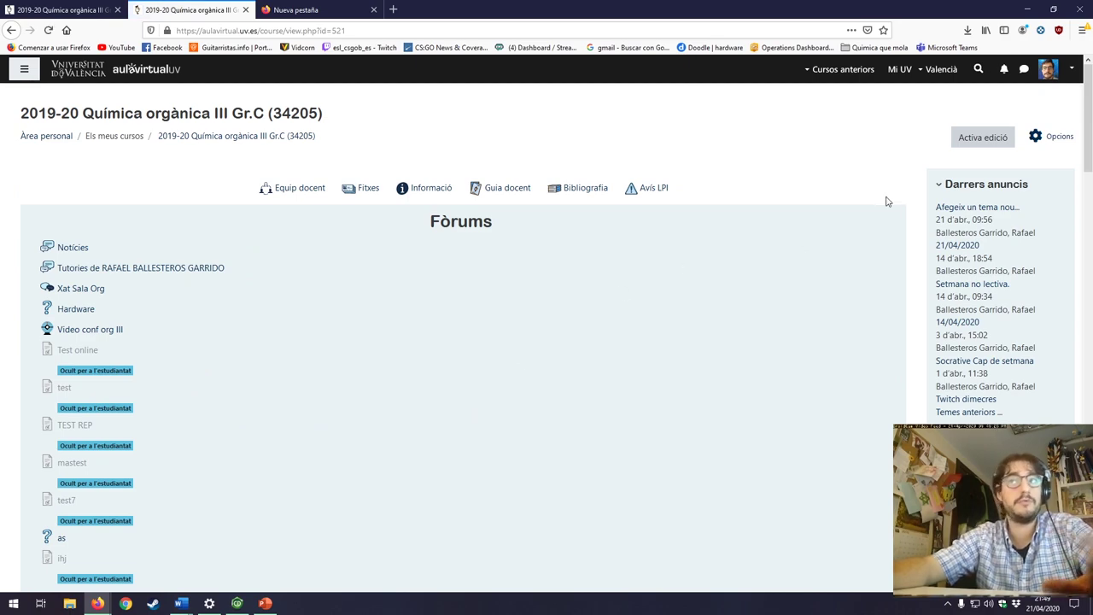
Step: Open the Banc de preguntes question list and start a new Opció múltiple question
{"action": "left_click", "coordinate": [1057, 139]}
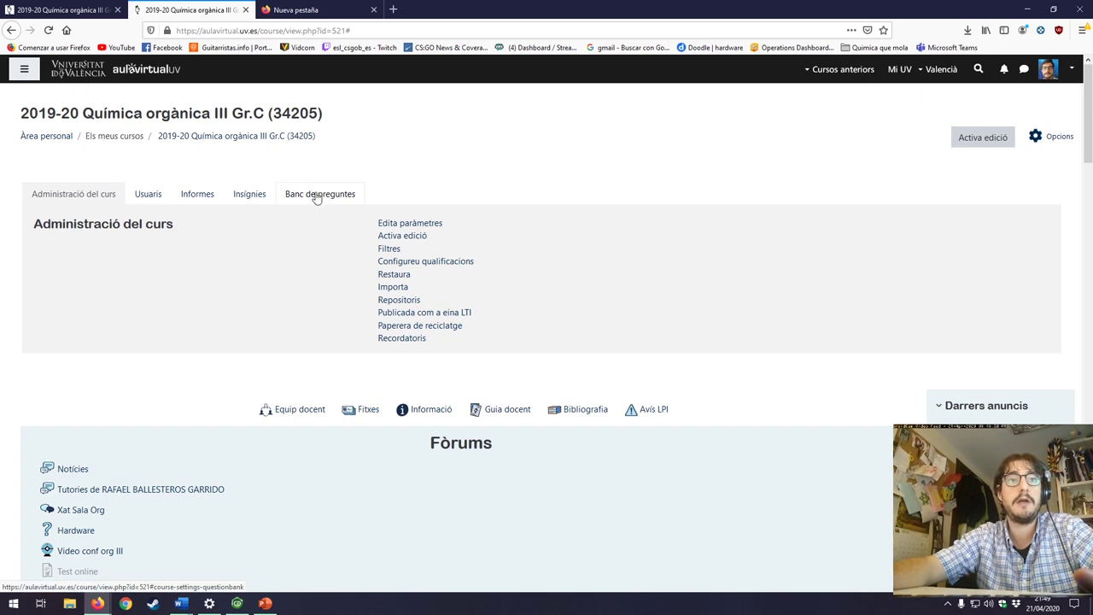
{"action": "left_click", "coordinate": [316, 195]}
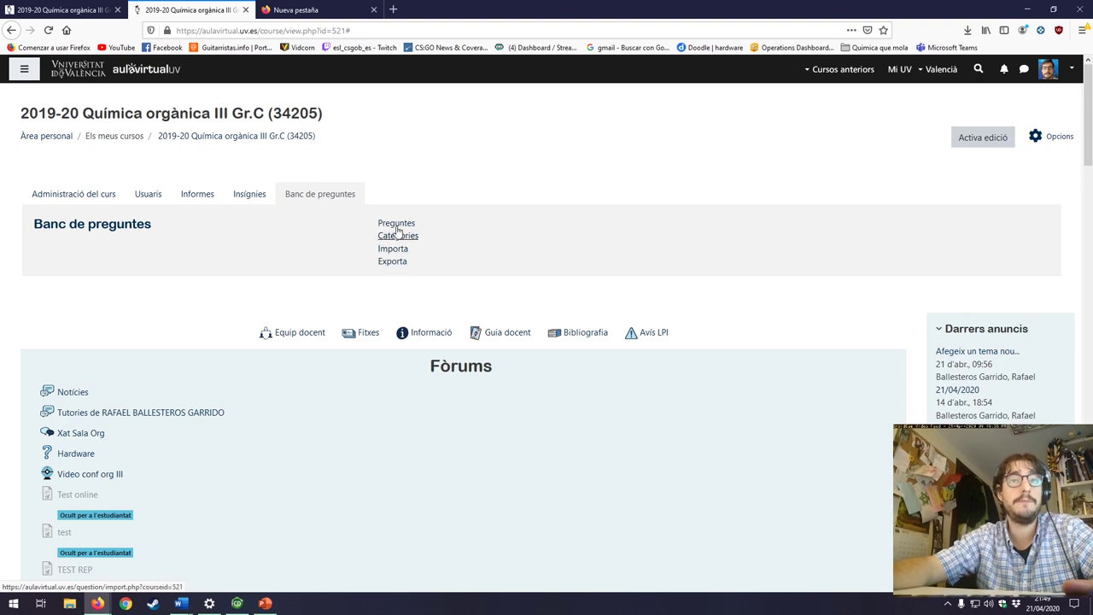
{"action": "left_click", "coordinate": [396, 223]}
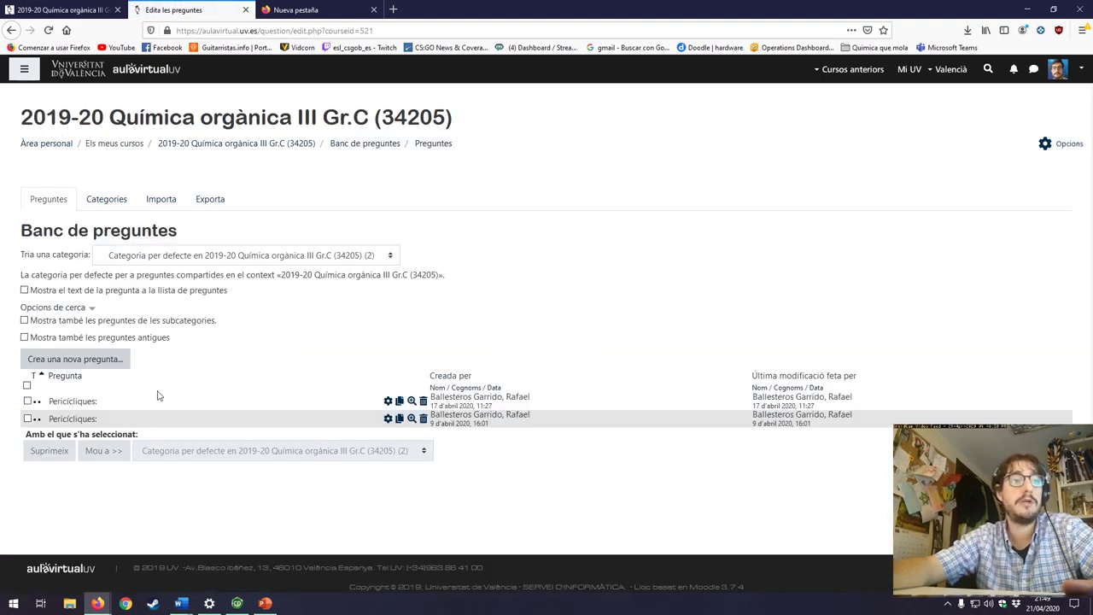
{"action": "left_click", "coordinate": [111, 361]}
{"action": "left_click", "coordinate": [469, 213]}
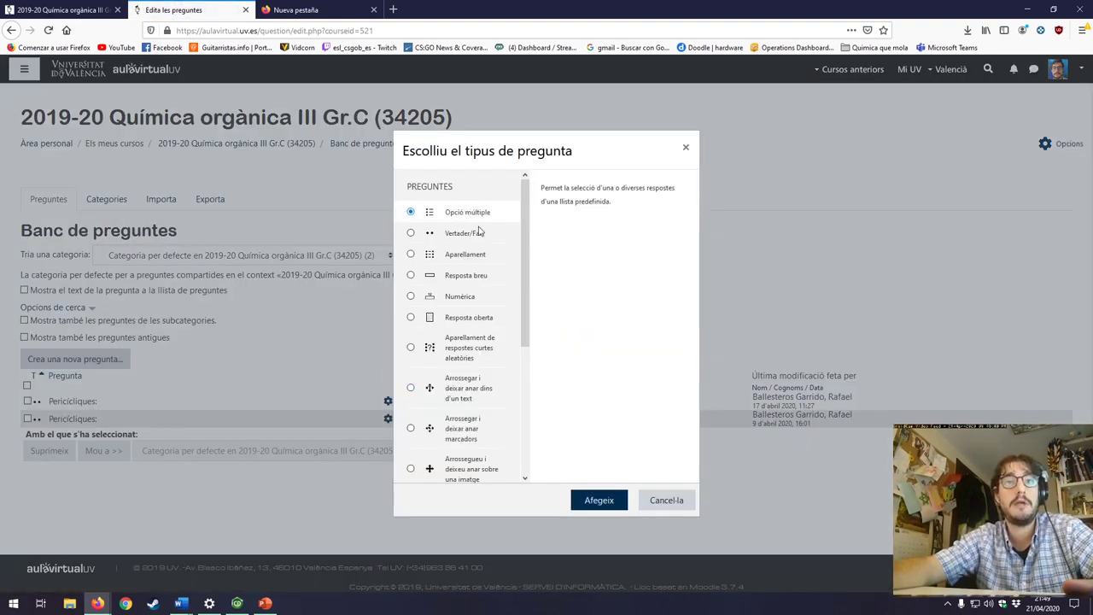
Step: Close the Escolliu el tipus de pregunta dialog without adding a question
{"action": "left_click", "coordinate": [685, 148]}
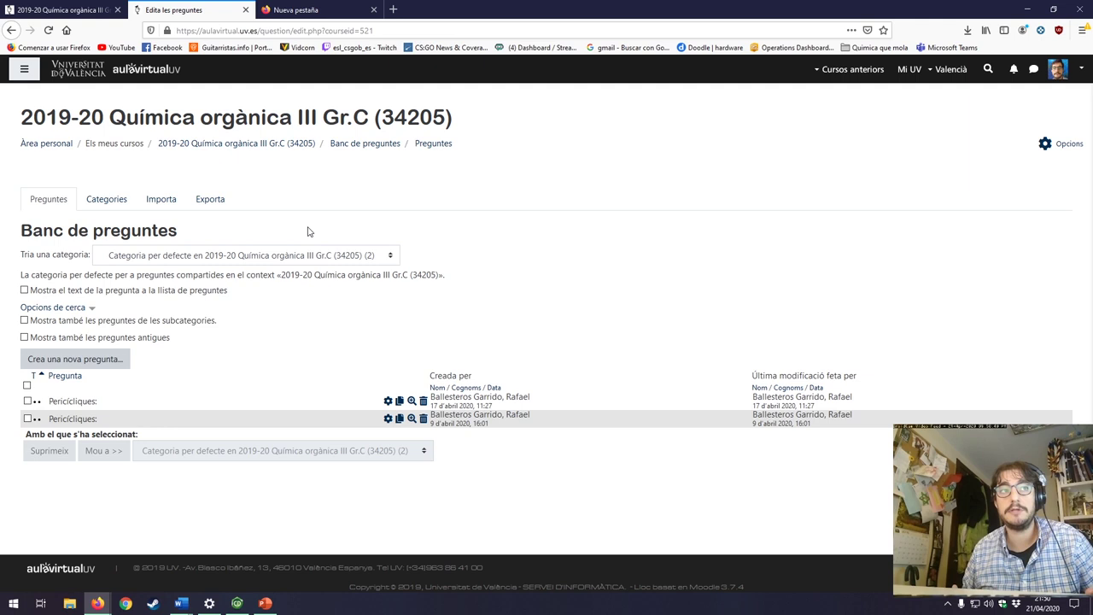
Step: Open the question bank's Categories page listing Tema 1 (80) to Tema 6 (6)
{"action": "left_click", "coordinate": [119, 202]}
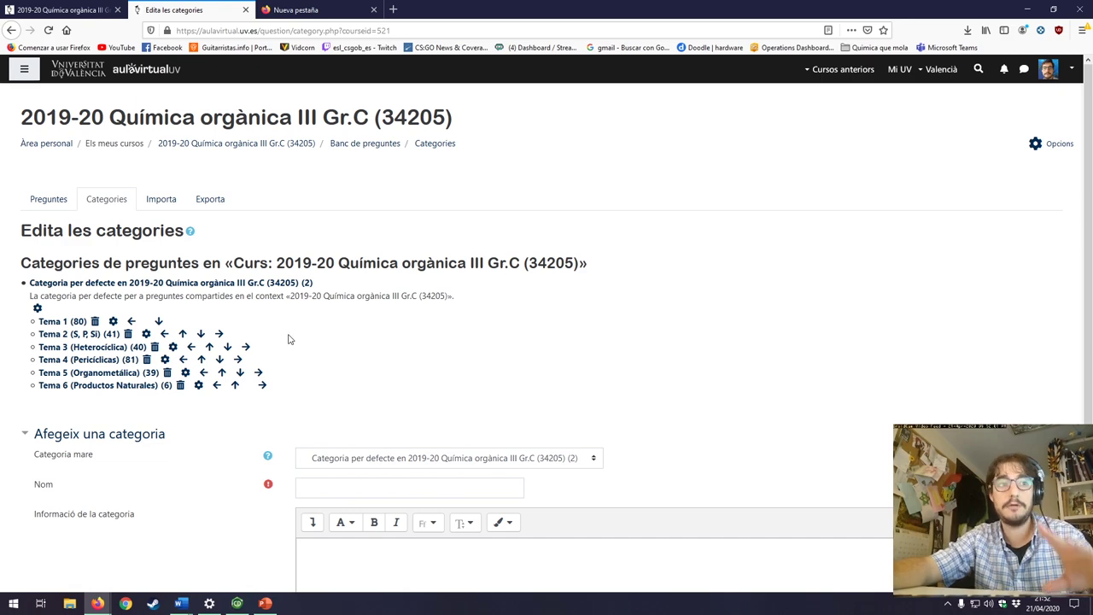
Step: Add a new Opció múltiple question in the Tema 6 (Productos Naturales) category
{"action": "left_click", "coordinate": [124, 387]}
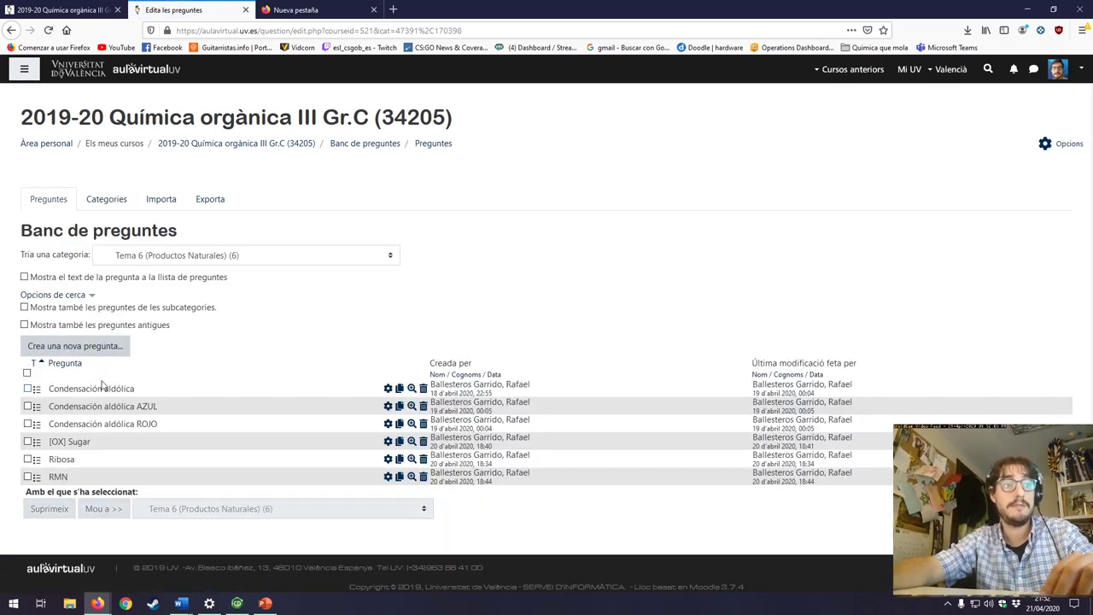
{"action": "left_click", "coordinate": [102, 349]}
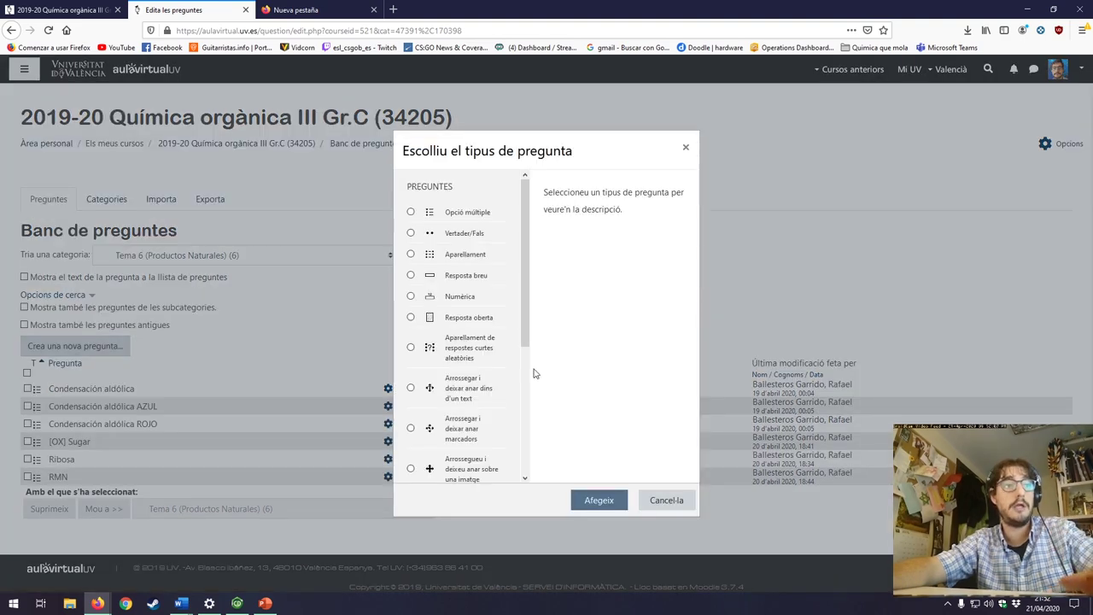
{"action": "left_click", "coordinate": [412, 213]}
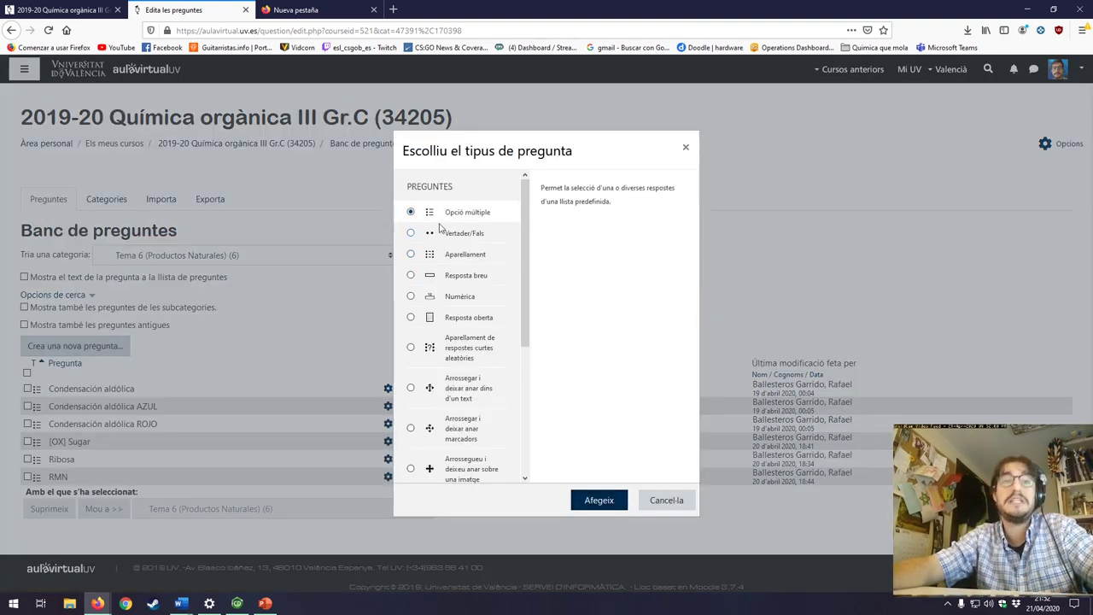
{"action": "left_click", "coordinate": [614, 502]}
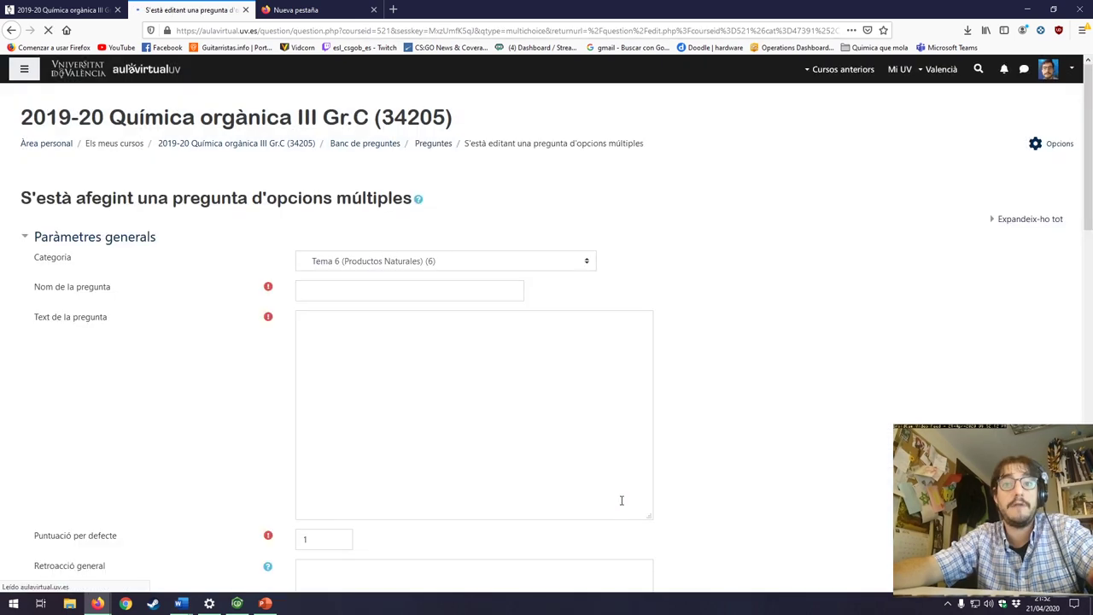
Step: Name the question 'ribosa' and expand the question text editor toolbar
{"action": "left_click", "coordinate": [383, 297]}
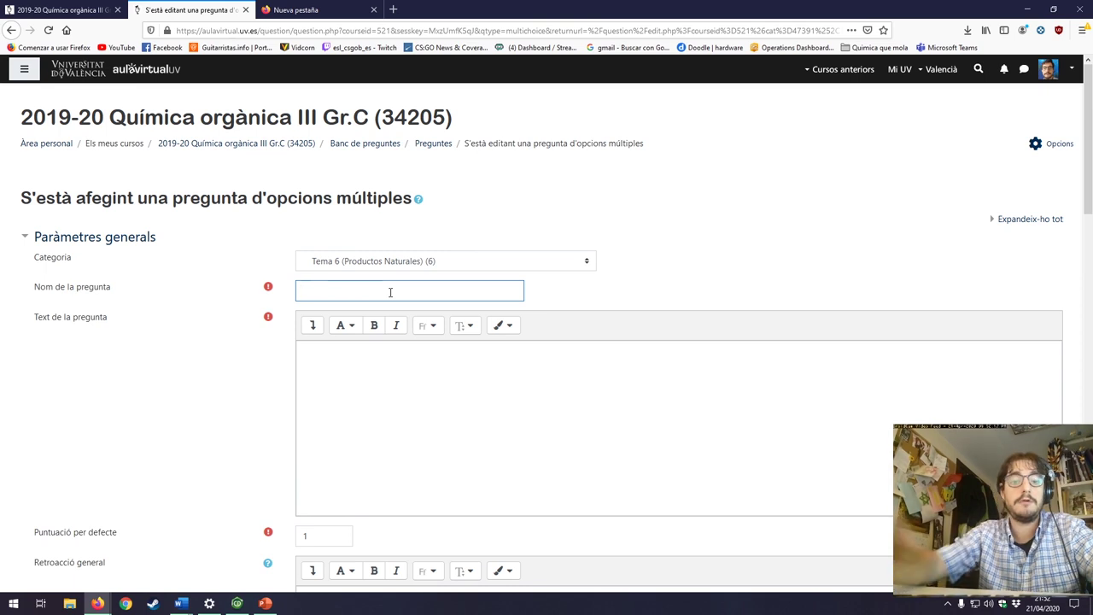
{"action": "type", "text": "Pord"}
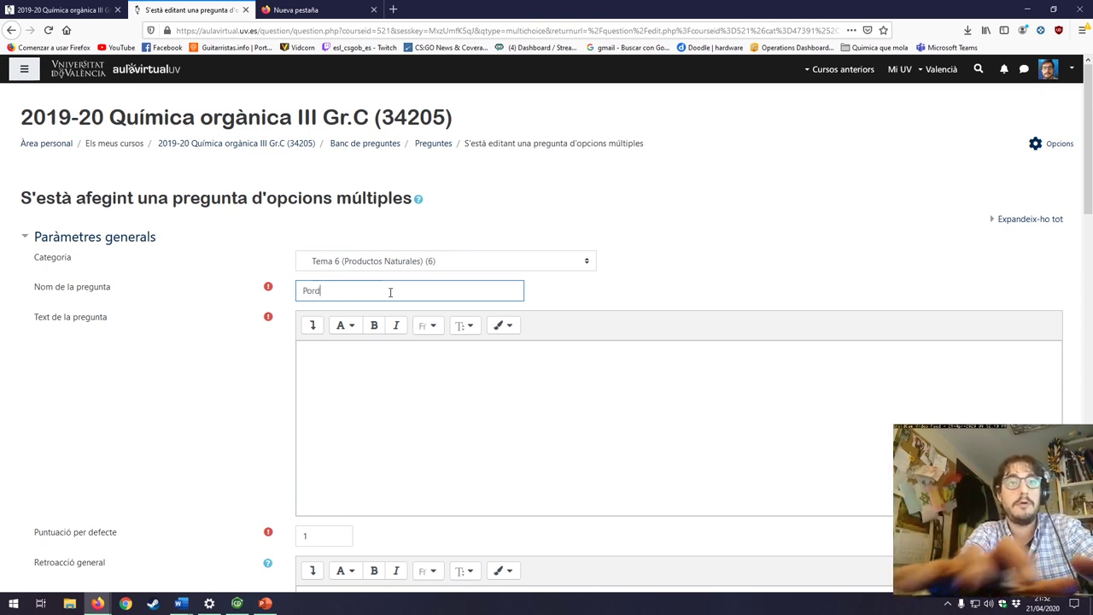
{"action": "key", "text": "BackSpace"}
{"action": "key", "text": "BackSpace"}
{"action": "key", "text": "BackSpace"}
{"action": "key", "text": "BackSpace"}
{"action": "type", "text": "ribos"}
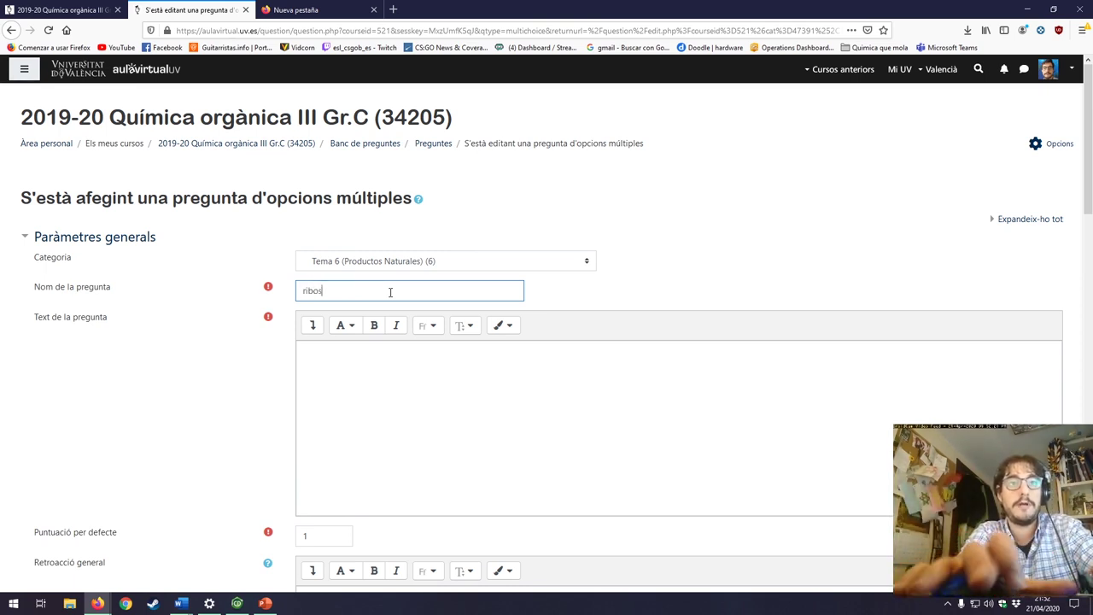
{"action": "type", "text": "a"}
{"action": "left_click", "coordinate": [418, 352]}
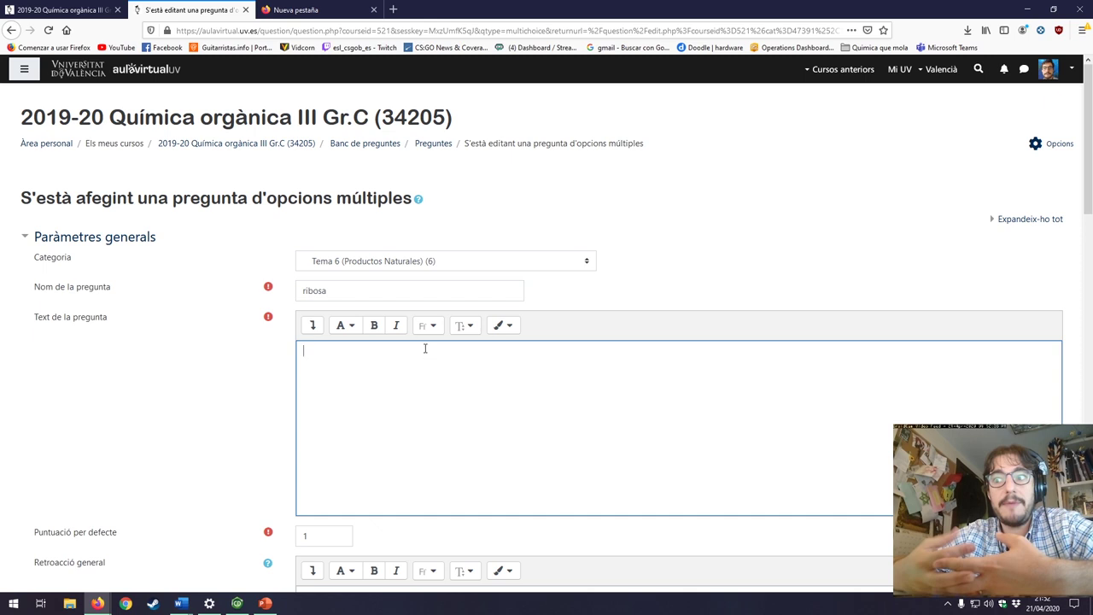
{"action": "left_click", "coordinate": [366, 289]}
{"action": "left_click", "coordinate": [310, 358]}
{"action": "left_click", "coordinate": [313, 325]}
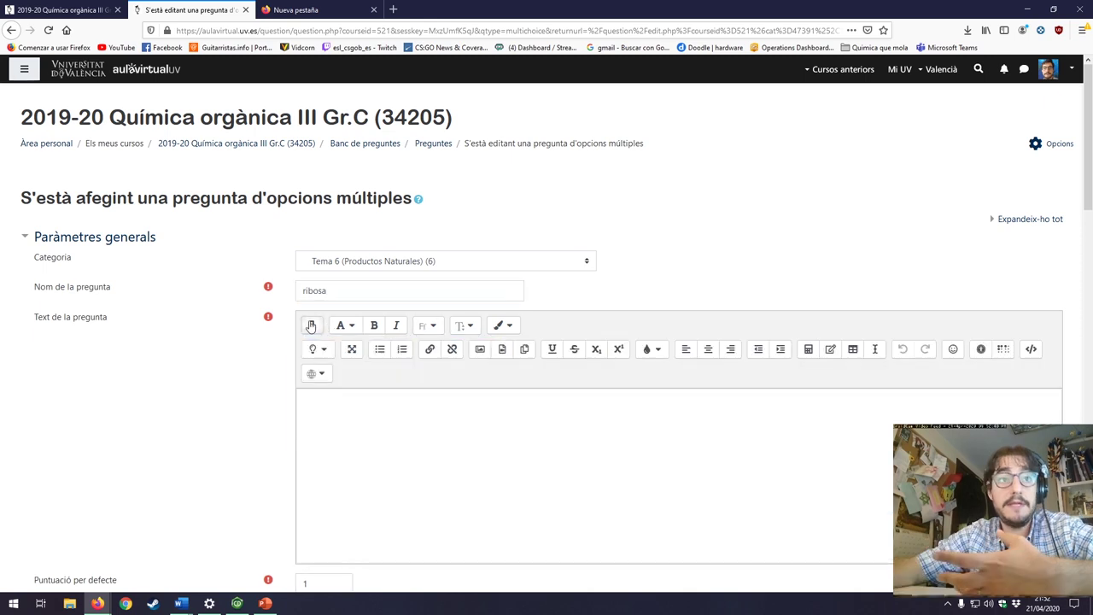
Step: Upload aminocetonas.jpeg and insert it into the question text, marked as needing no description
{"action": "left_click", "coordinate": [479, 349]}
{"action": "left_click", "coordinate": [629, 275]}
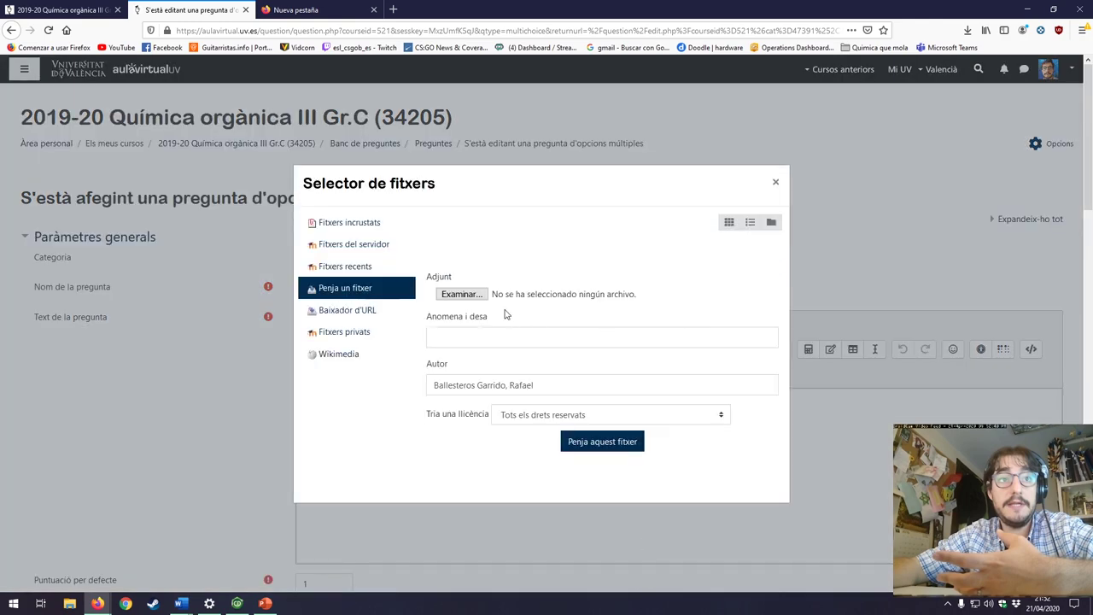
{"action": "left_click", "coordinate": [463, 294]}
{"action": "left_click", "coordinate": [208, 109]}
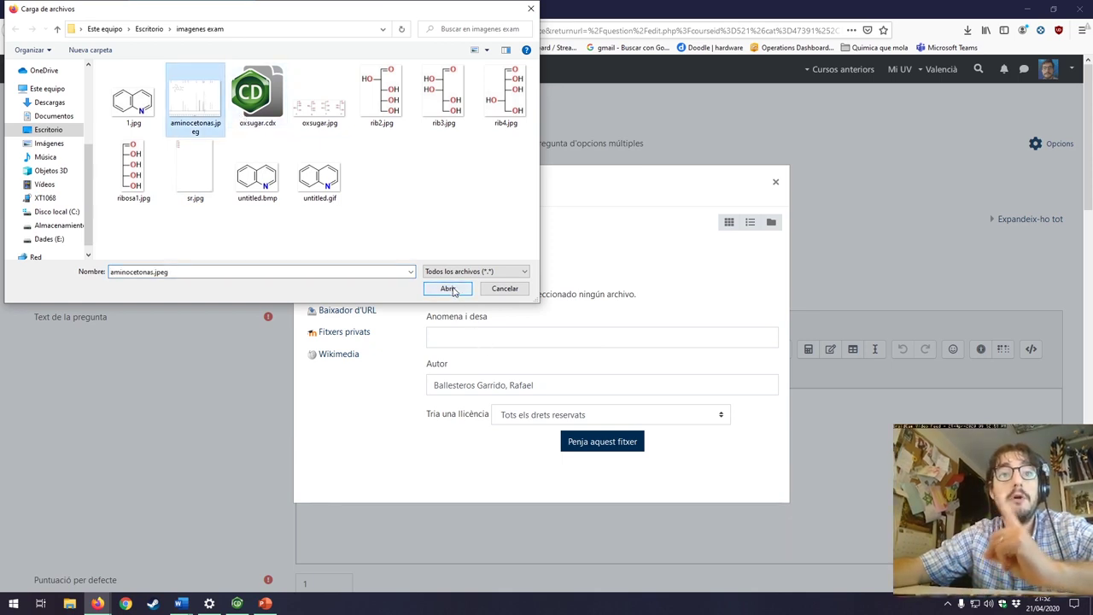
{"action": "left_click", "coordinate": [450, 289]}
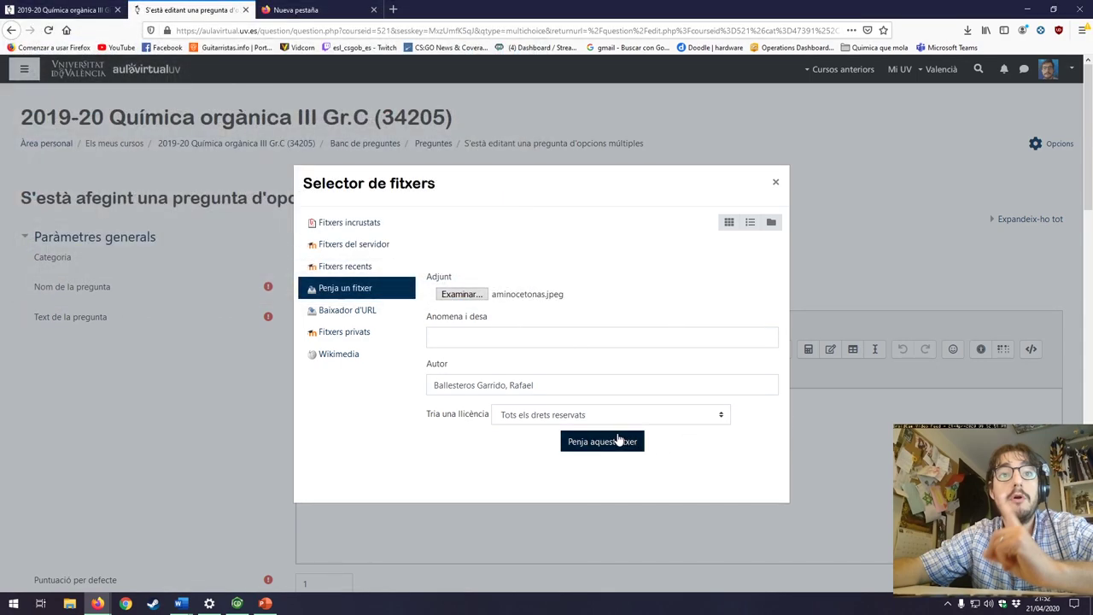
{"action": "left_click", "coordinate": [624, 444]}
{"action": "left_click", "coordinate": [237, 287]}
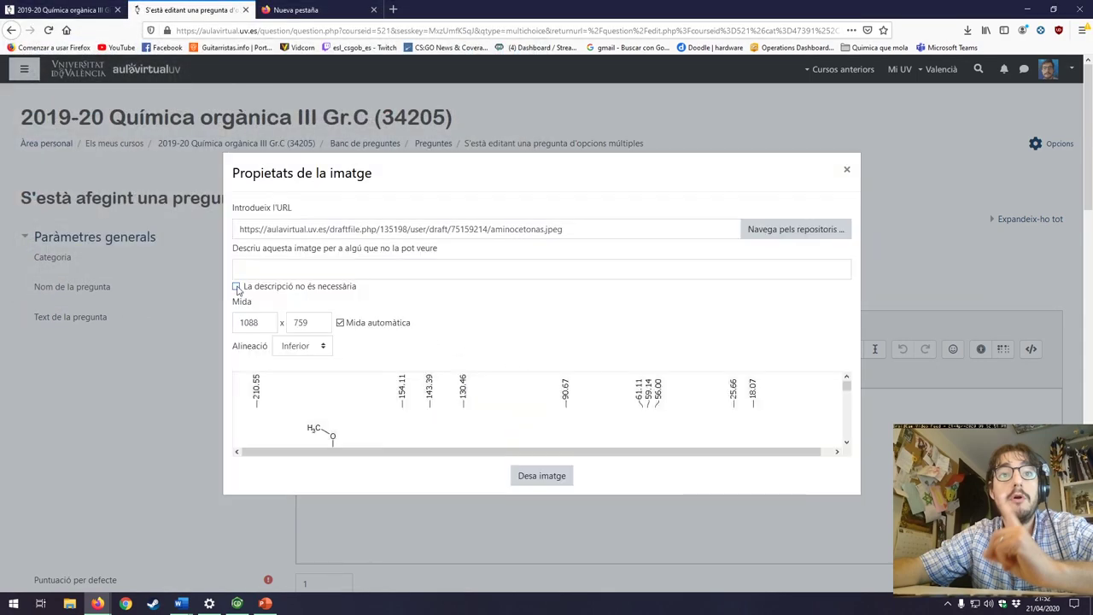
{"action": "left_click", "coordinate": [545, 475]}
{"action": "scroll", "coordinate": [761, 504], "scroll_direction": "down", "scroll_amount": 2}
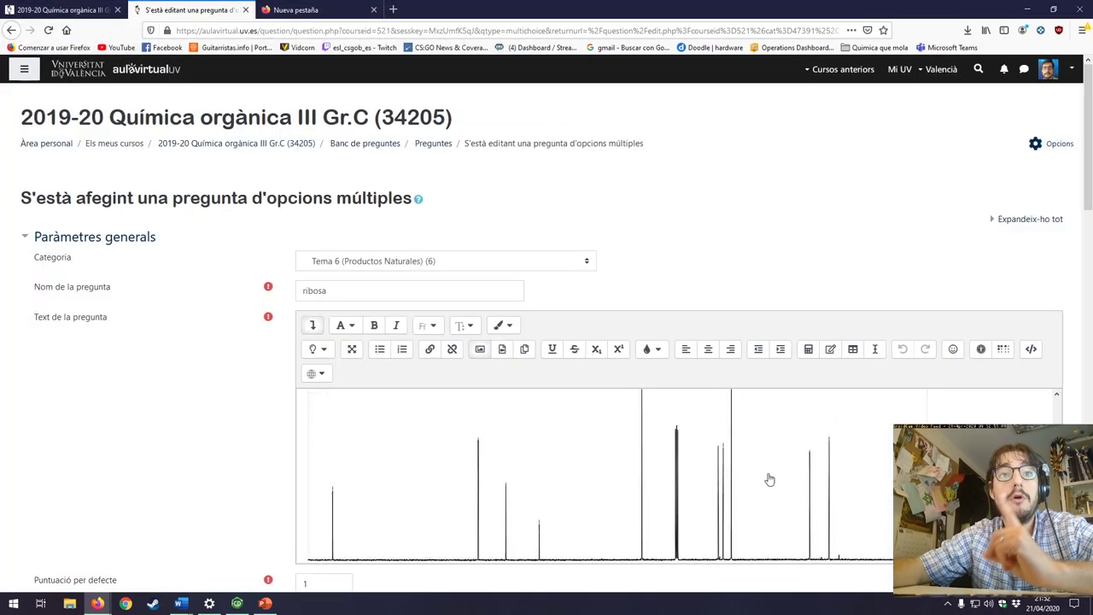
{"action": "key", "text": "ctrl+minus"}
{"action": "key", "text": "ctrl+minus"}
{"action": "scroll", "coordinate": [772, 410], "scroll_direction": "down", "scroll_amount": 3}
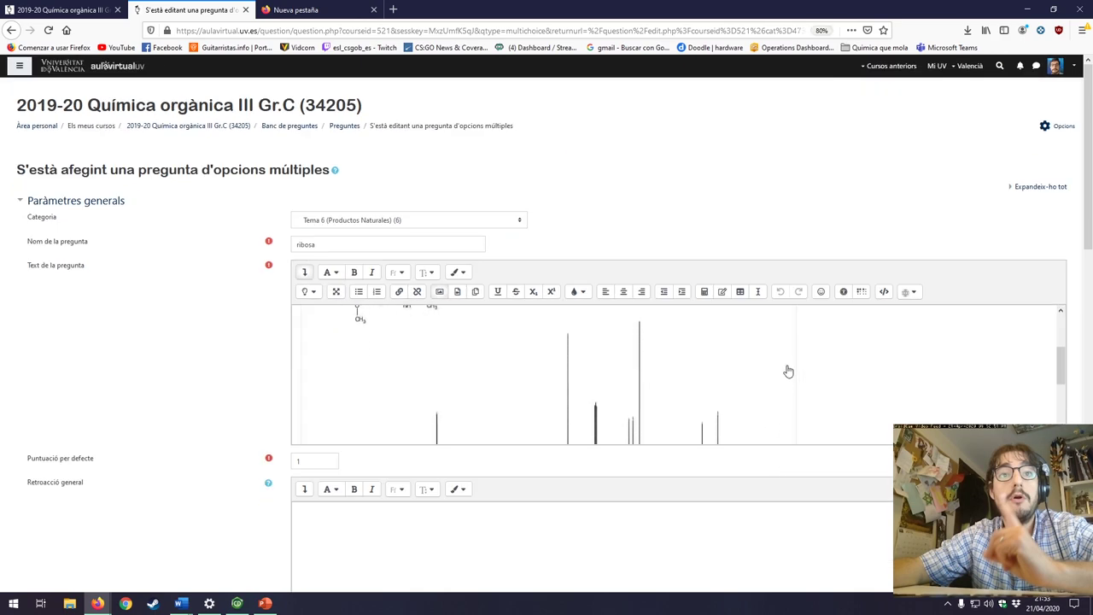
Step: Set 'Voleu numerar les opcions?' to 'Sense numerar'
{"action": "scroll", "coordinate": [786, 371], "scroll_direction": "down", "scroll_amount": 3}
{"action": "scroll", "coordinate": [781, 393], "scroll_direction": "up", "scroll_amount": 2}
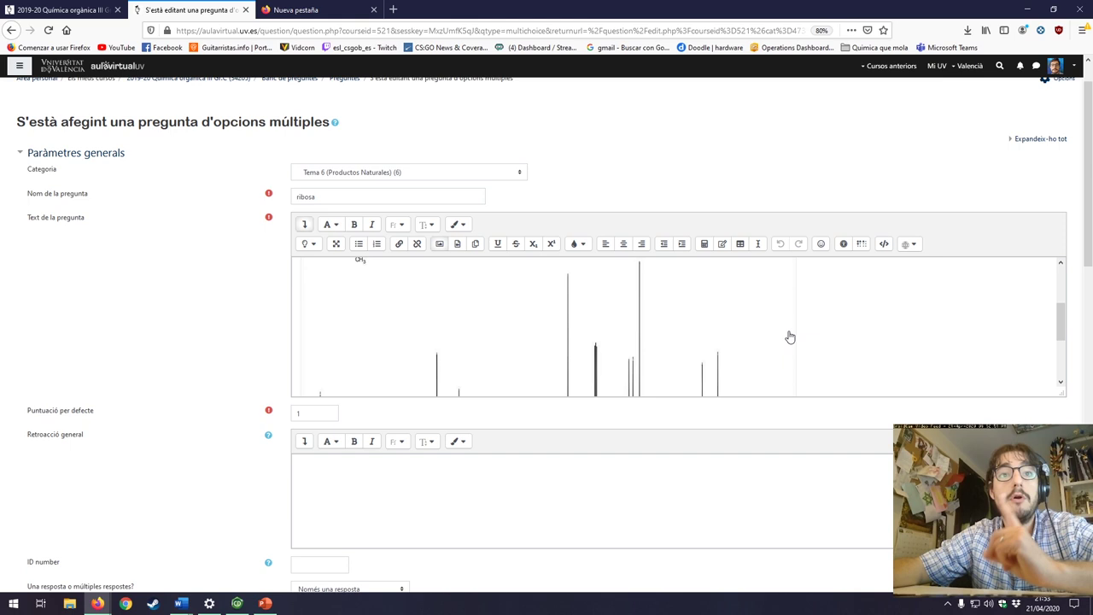
{"action": "left_click", "coordinate": [508, 506]}
{"action": "scroll", "coordinate": [521, 486], "scroll_direction": "down", "scroll_amount": 3}
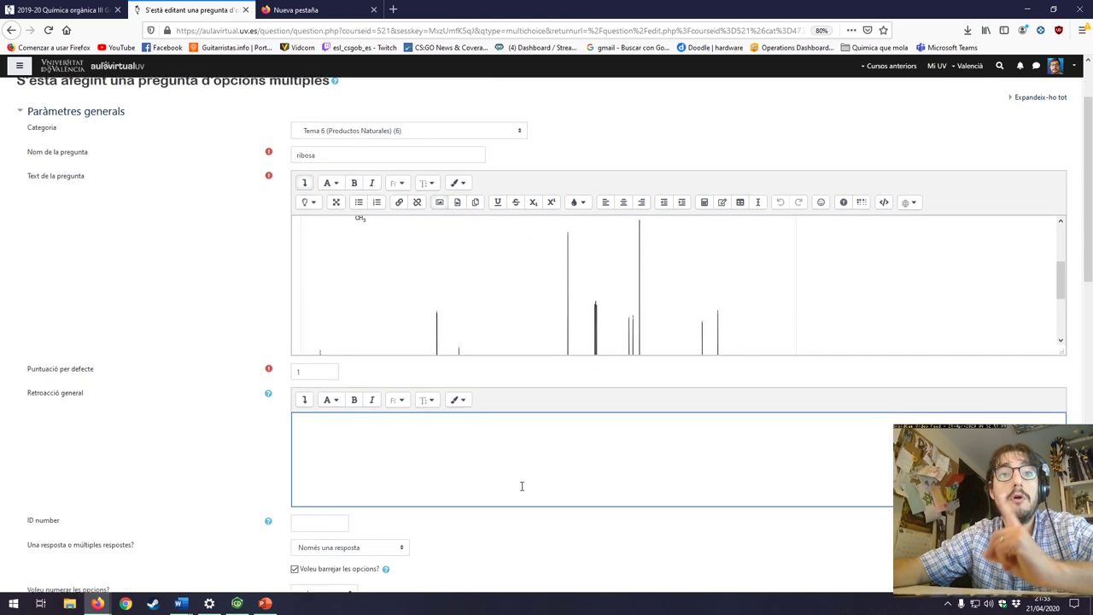
{"action": "scroll", "coordinate": [521, 483], "scroll_direction": "down", "scroll_amount": 4}
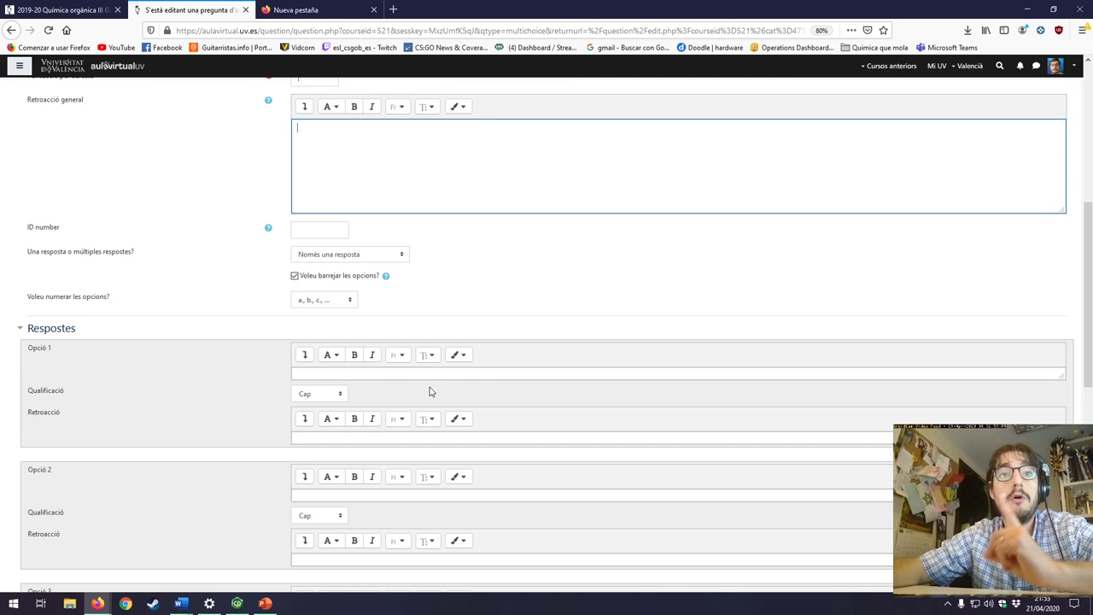
{"action": "left_click", "coordinate": [324, 301]}
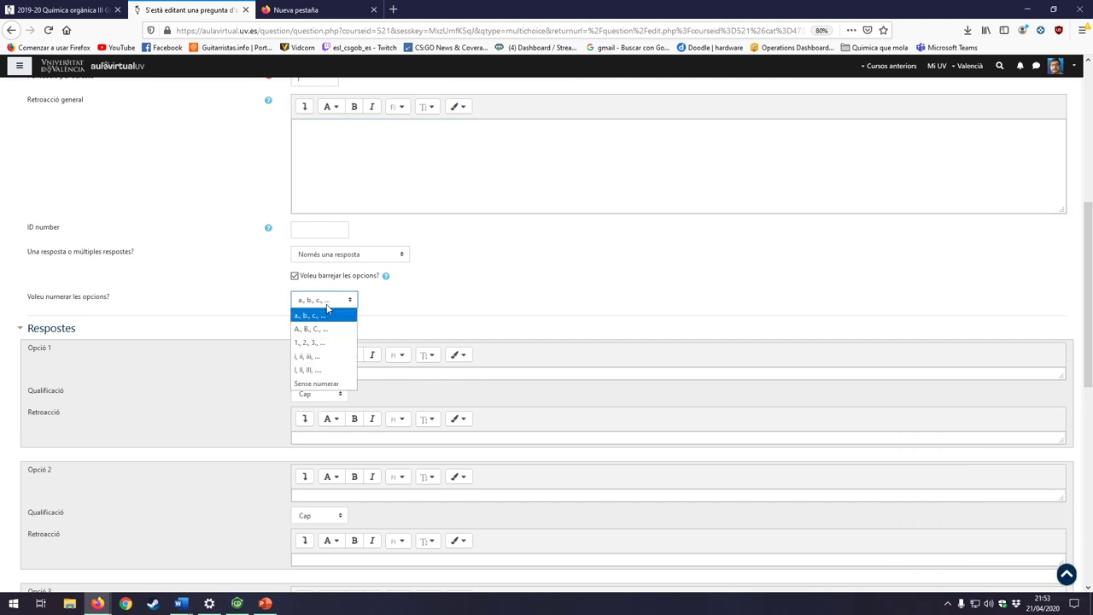
{"action": "left_click", "coordinate": [328, 383]}
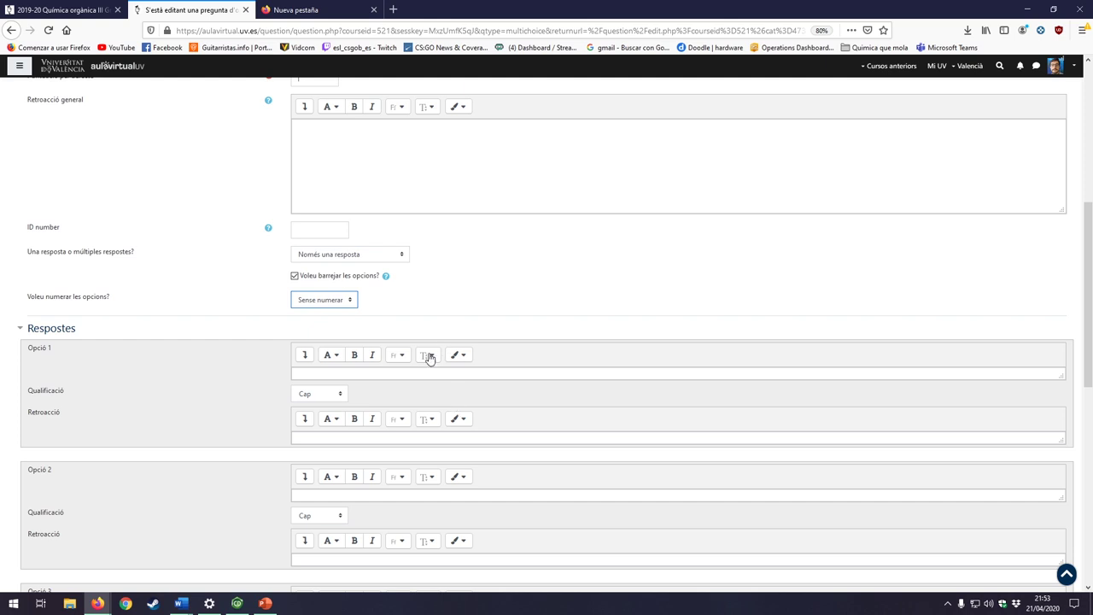
Step: Expand Opció 1's editor toolbar, open and cancel the image dialog, then open its Qualificació list
{"action": "left_click", "coordinate": [447, 376]}
{"action": "scroll", "coordinate": [541, 388], "scroll_direction": "up", "scroll_amount": 5}
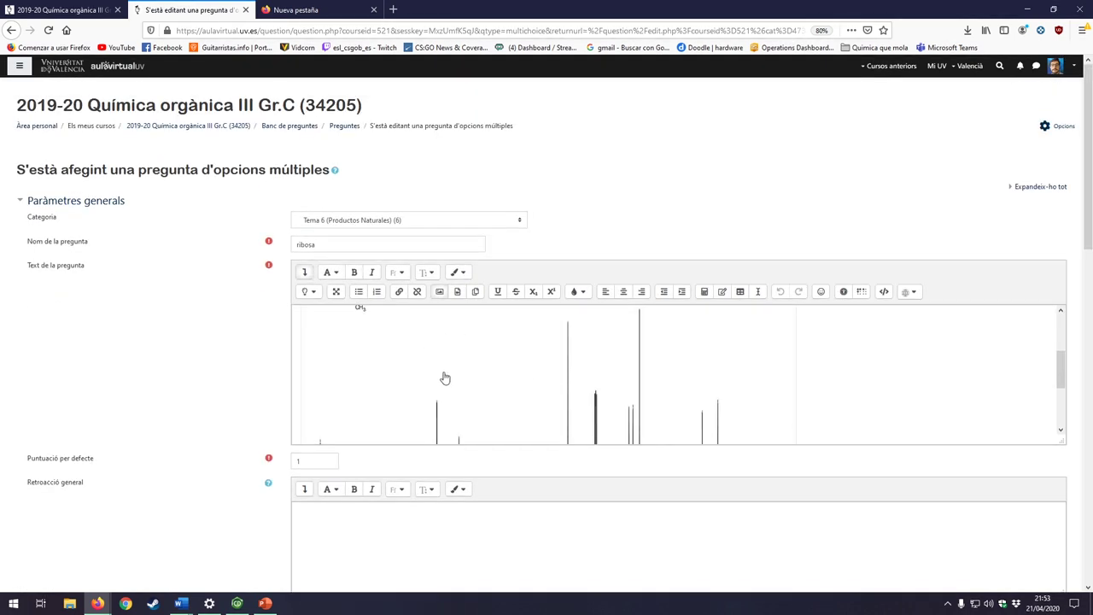
{"action": "scroll", "coordinate": [661, 512], "scroll_direction": "down", "scroll_amount": 5}
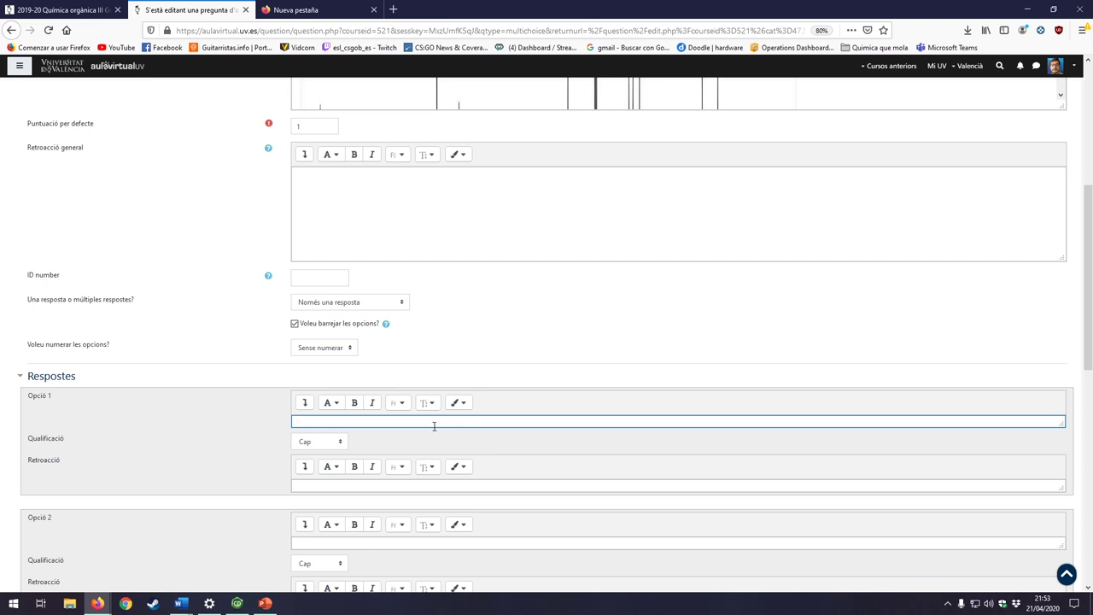
{"action": "left_click", "coordinate": [304, 404]}
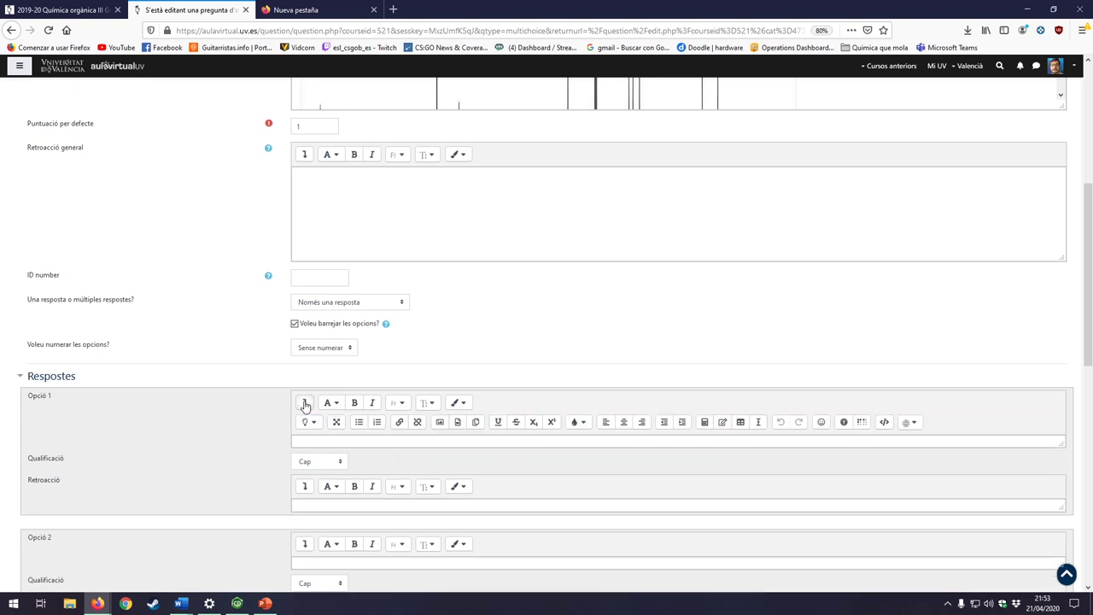
{"action": "left_click", "coordinate": [440, 422]}
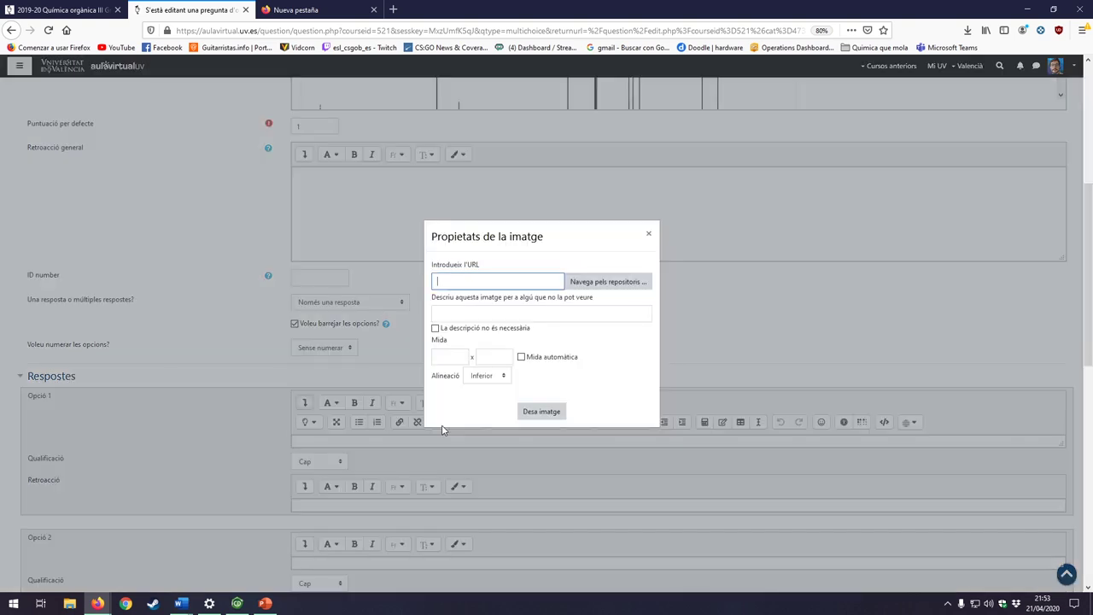
{"action": "left_click", "coordinate": [649, 234]}
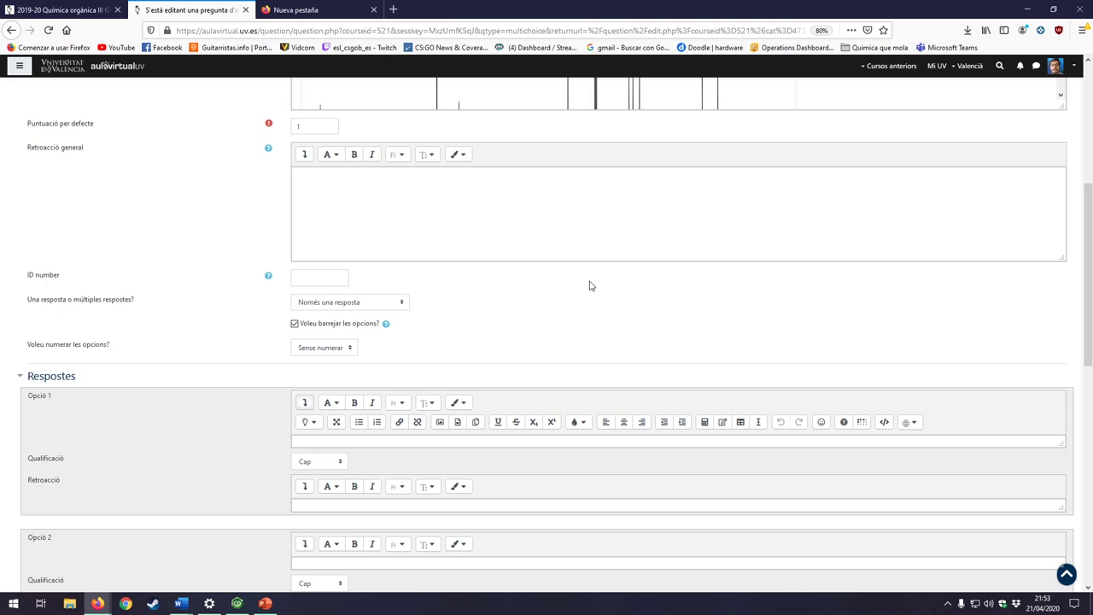
{"action": "scroll", "coordinate": [546, 380], "scroll_direction": "down", "scroll_amount": 3}
{"action": "left_click", "coordinate": [339, 271]}
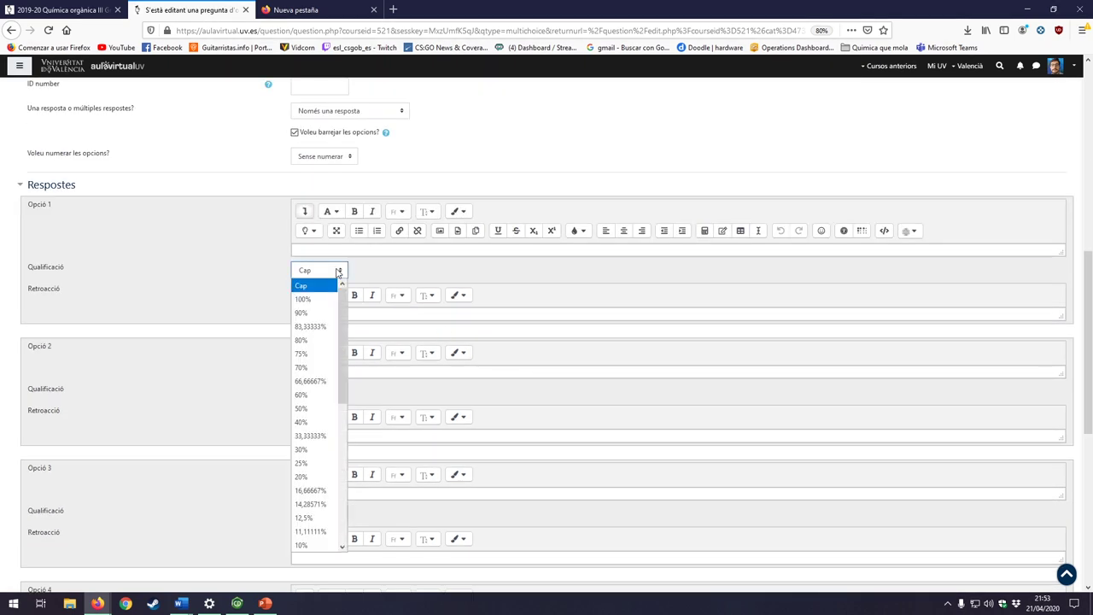
Step: Grade the first four answers 100%, -33,33333%, 50% and -100%
{"action": "left_click", "coordinate": [318, 299]}
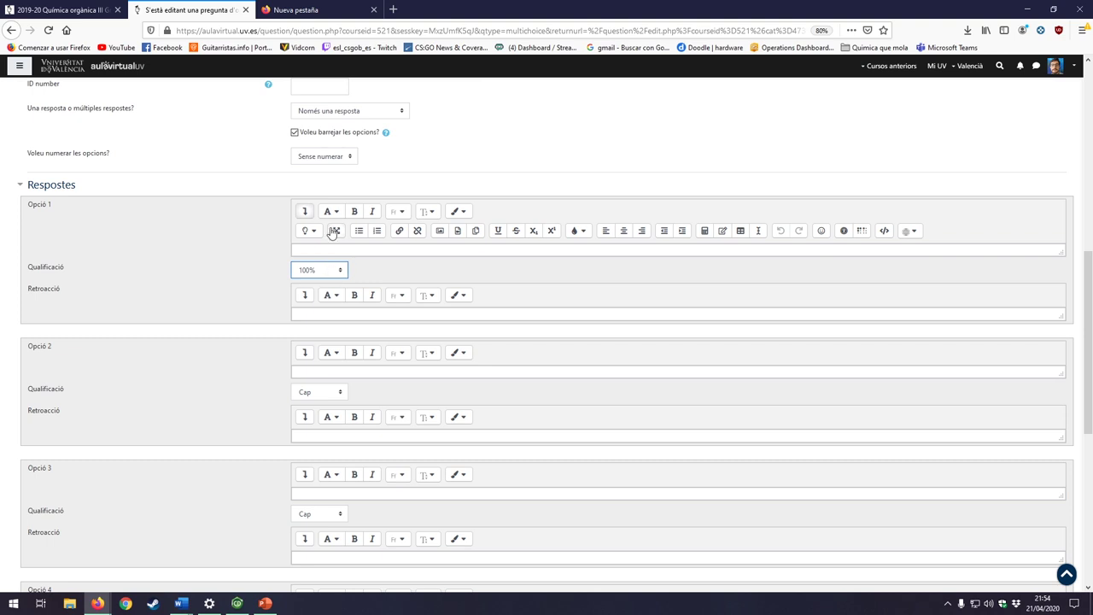
{"action": "scroll", "coordinate": [449, 398], "scroll_direction": "down", "scroll_amount": 2}
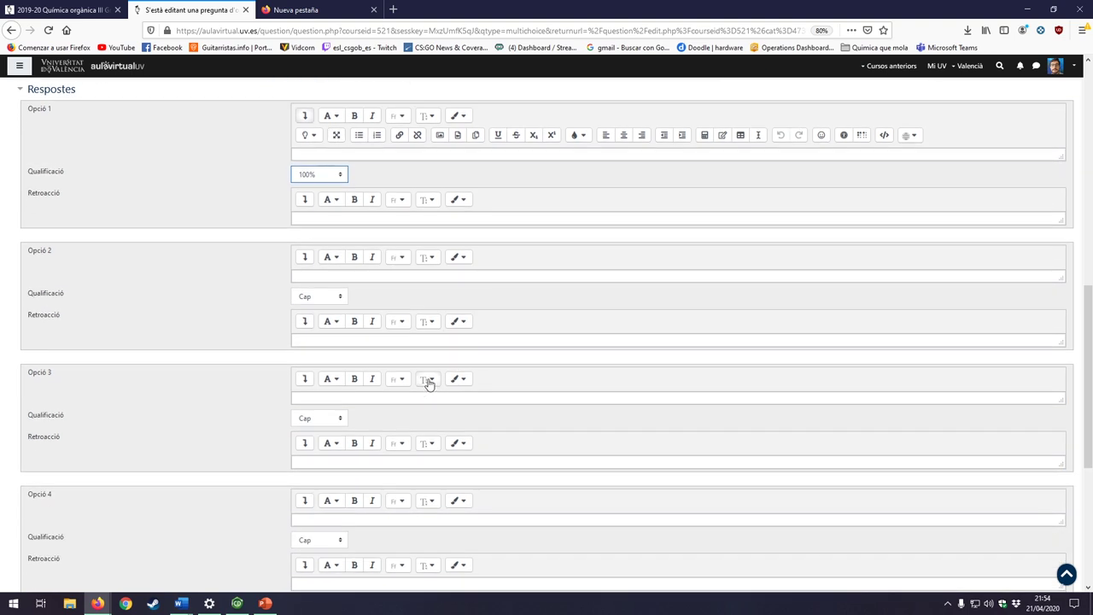
{"action": "scroll", "coordinate": [425, 380], "scroll_direction": "down", "scroll_amount": 1}
{"action": "scroll", "coordinate": [415, 373], "scroll_direction": "up", "scroll_amount": 1}
{"action": "left_click", "coordinate": [316, 298]}
{"action": "scroll", "coordinate": [331, 375], "scroll_direction": "down", "scroll_amount": 6}
{"action": "scroll", "coordinate": [331, 406], "scroll_direction": "up", "scroll_amount": 2}
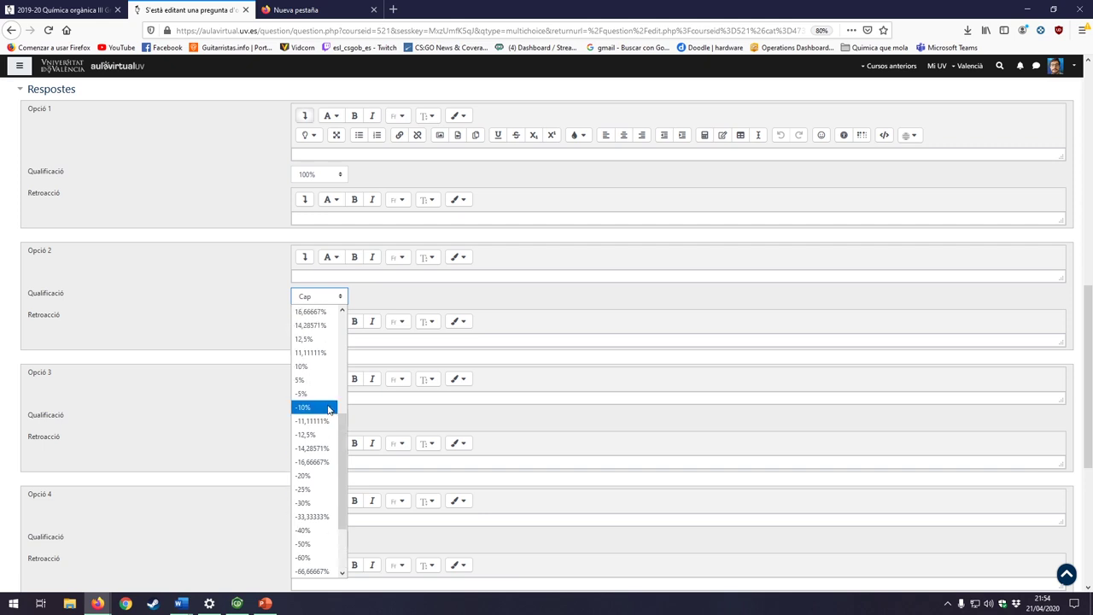
{"action": "left_click", "coordinate": [309, 516]}
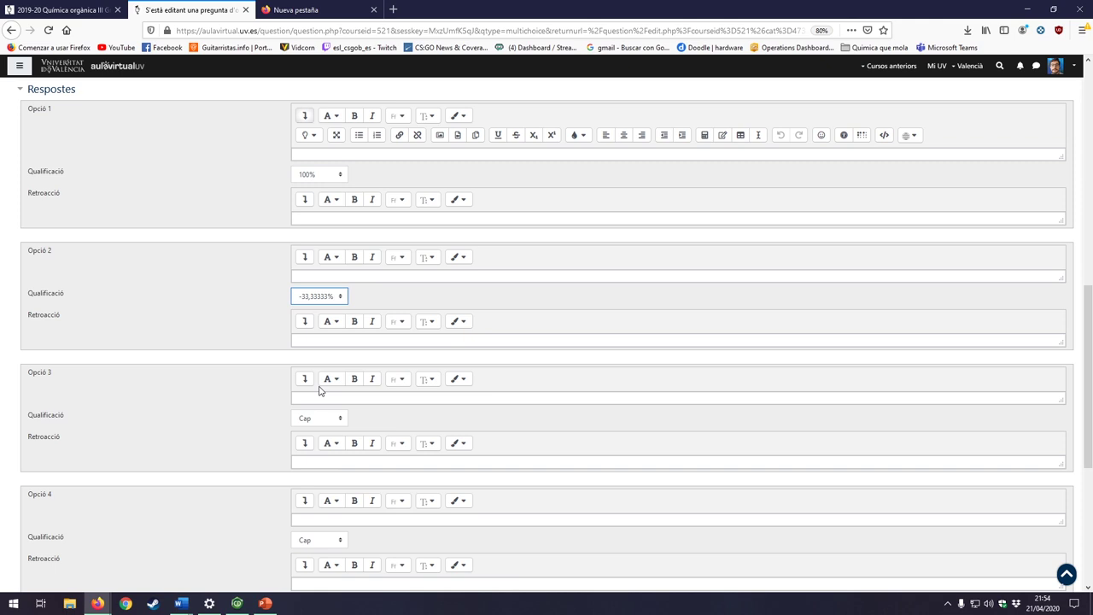
{"action": "left_click", "coordinate": [330, 418]}
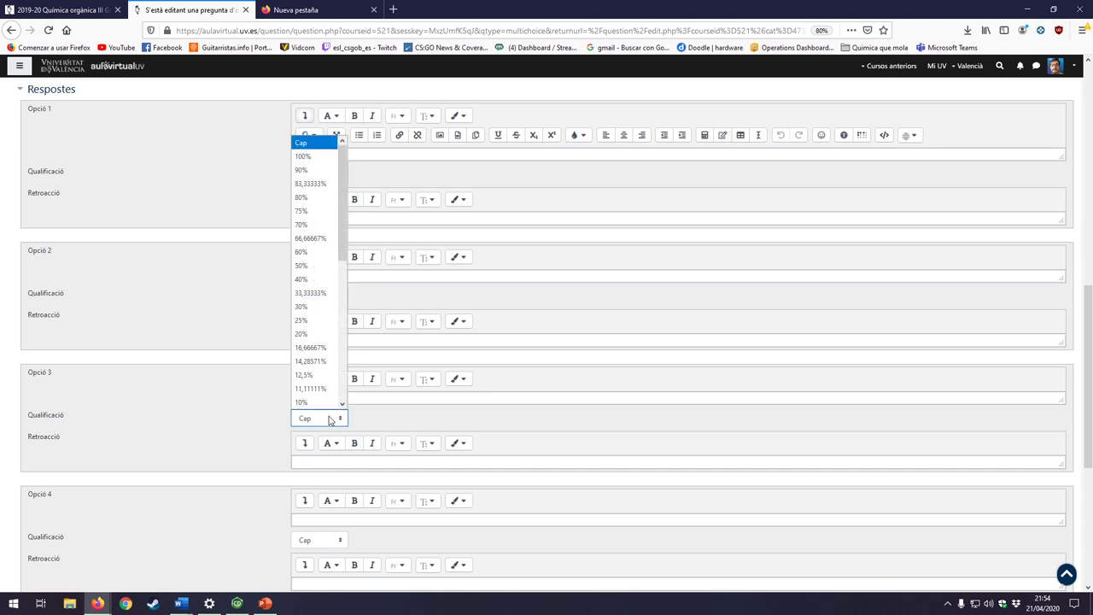
{"action": "left_click", "coordinate": [330, 418]}
{"action": "left_click", "coordinate": [330, 419]}
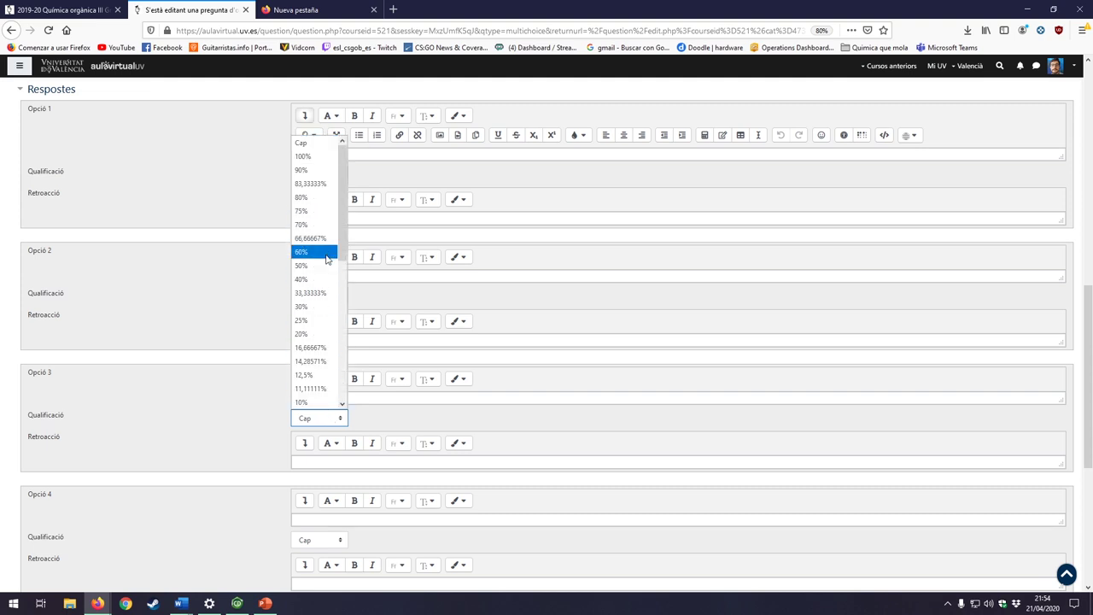
{"action": "left_click", "coordinate": [318, 266]}
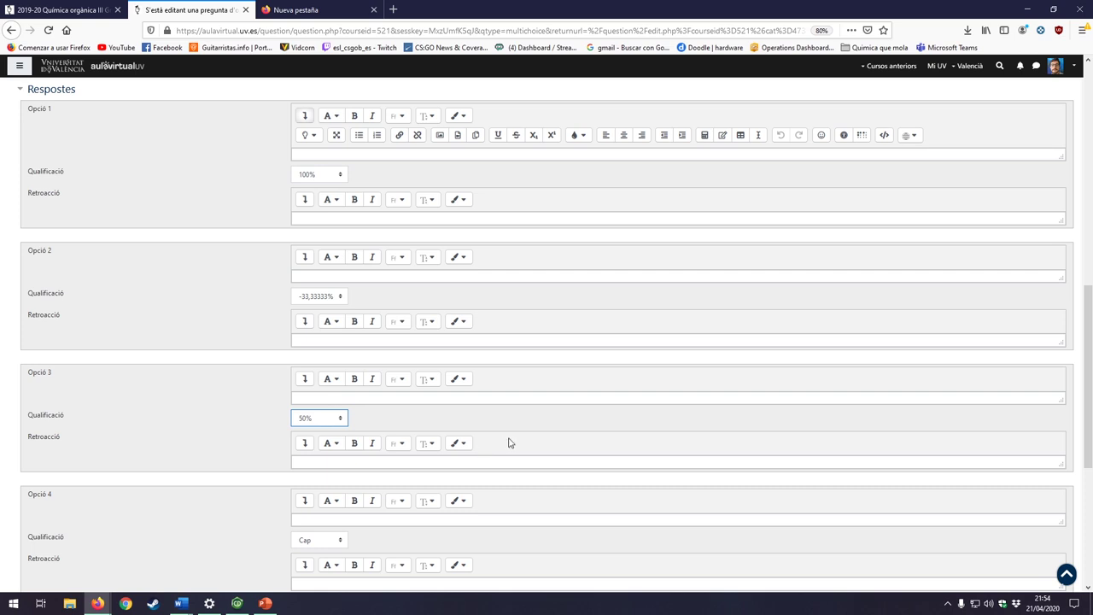
{"action": "left_click", "coordinate": [318, 540]}
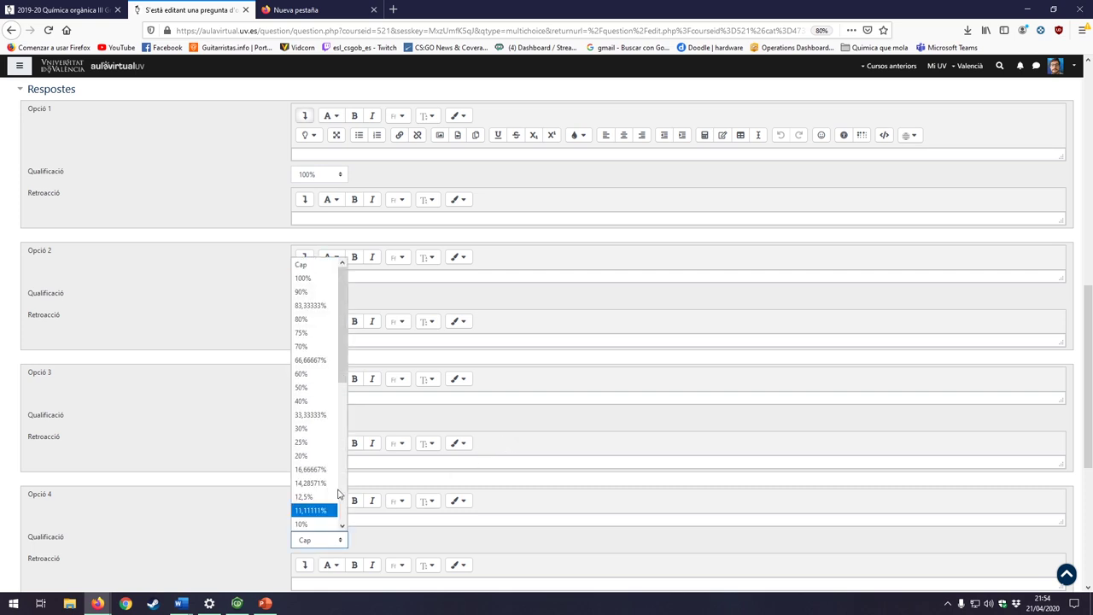
{"action": "scroll", "coordinate": [316, 478], "scroll_direction": "down", "scroll_amount": 5}
{"action": "left_click", "coordinate": [308, 524]}
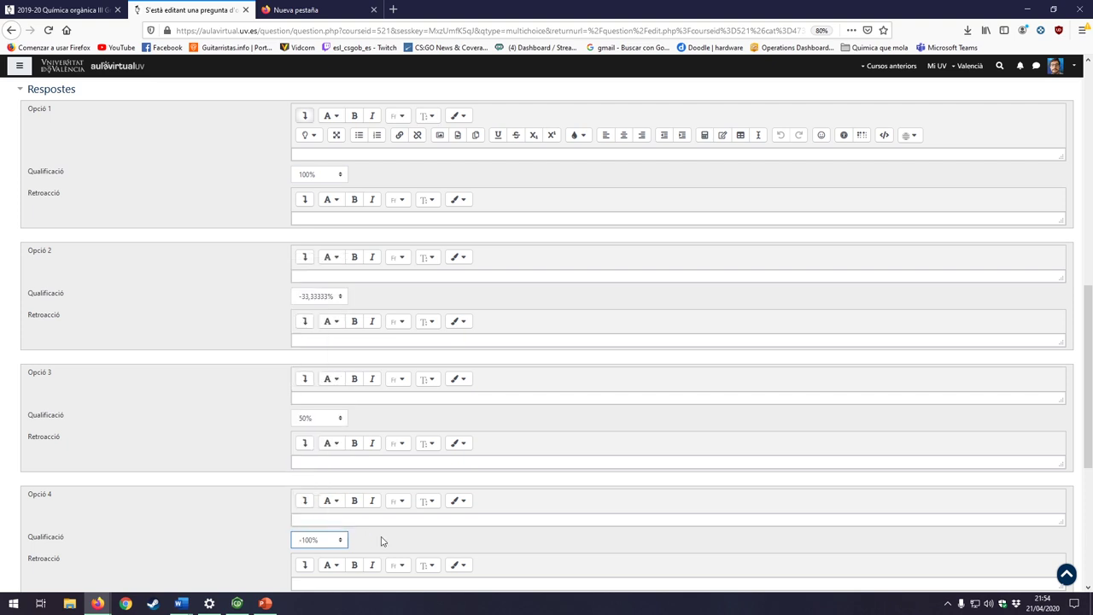
{"action": "scroll", "coordinate": [388, 513], "scroll_direction": "down", "scroll_amount": 2}
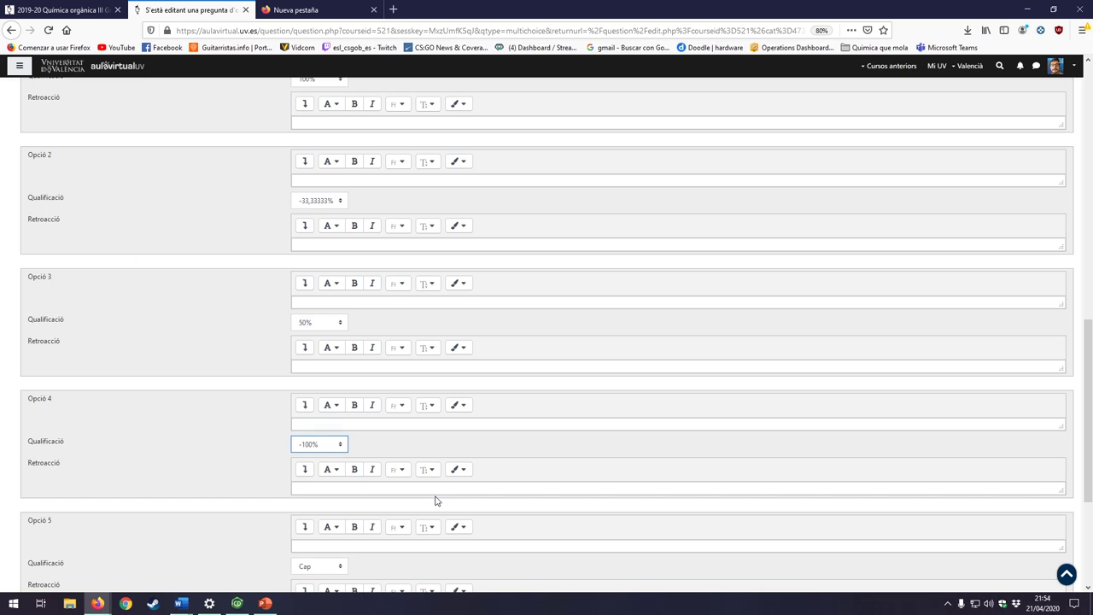
Step: Fill the answer texts with placeholders: kj, lñ, and jk for answers three to five
{"action": "scroll", "coordinate": [437, 478], "scroll_direction": "up", "scroll_amount": 4}
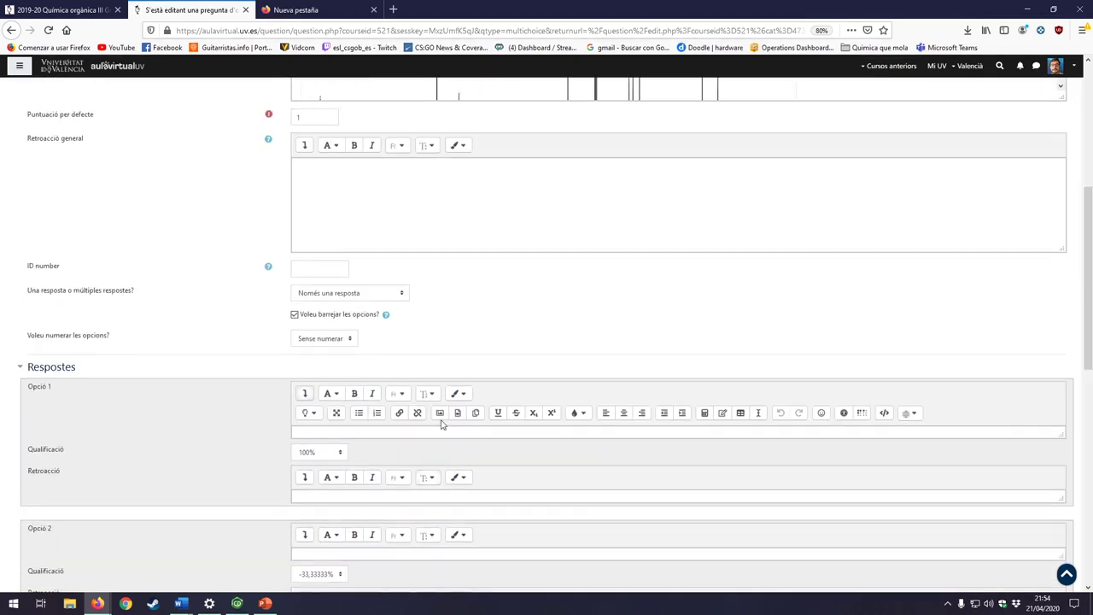
{"action": "scroll", "coordinate": [444, 401], "scroll_direction": "down", "scroll_amount": 7}
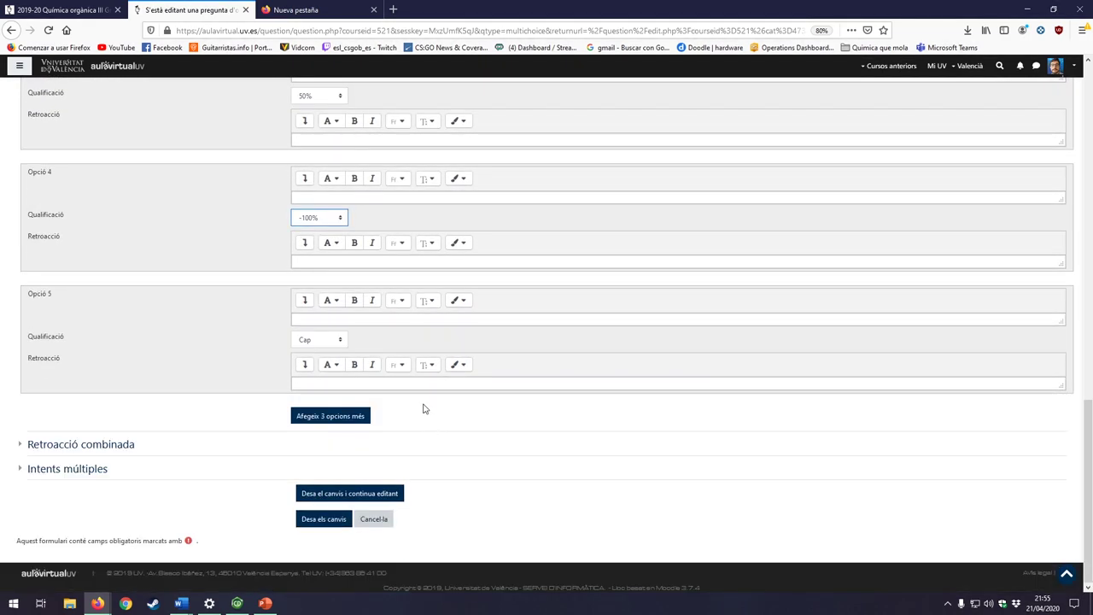
{"action": "scroll", "coordinate": [422, 408], "scroll_direction": "up", "scroll_amount": 3}
{"action": "left_click", "coordinate": [339, 193]}
{"action": "type", "text": "lñ"}
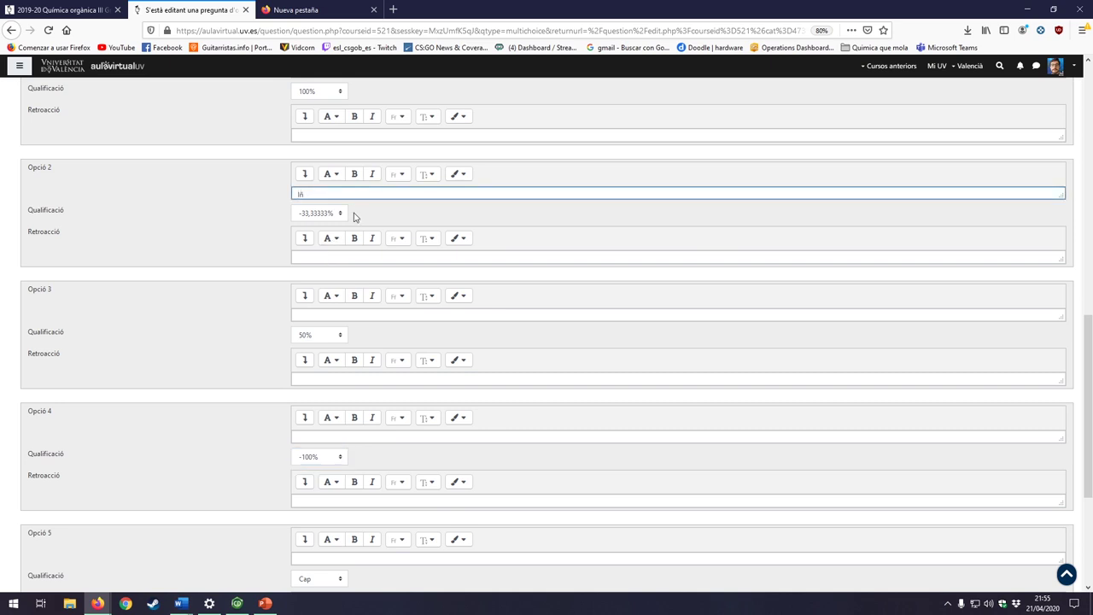
{"action": "scroll", "coordinate": [350, 215], "scroll_direction": "up", "scroll_amount": 3}
{"action": "left_click", "coordinate": [328, 217]}
{"action": "type", "text": "kj"}
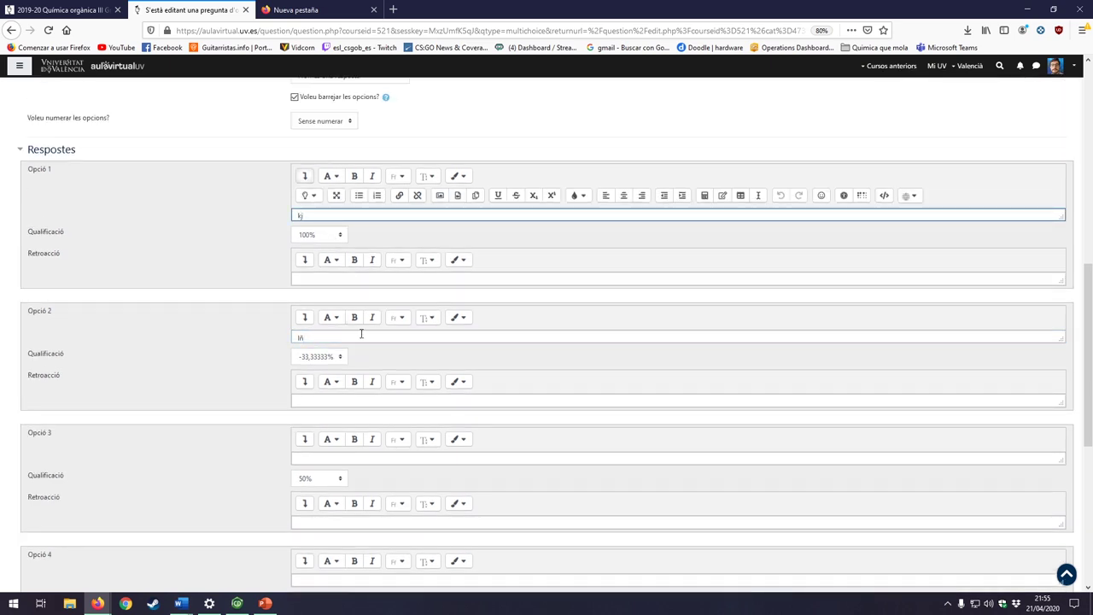
{"action": "left_click", "coordinate": [309, 461]}
{"action": "type", "text": "jk"}
{"action": "scroll", "coordinate": [446, 477], "scroll_direction": "down", "scroll_amount": 2}
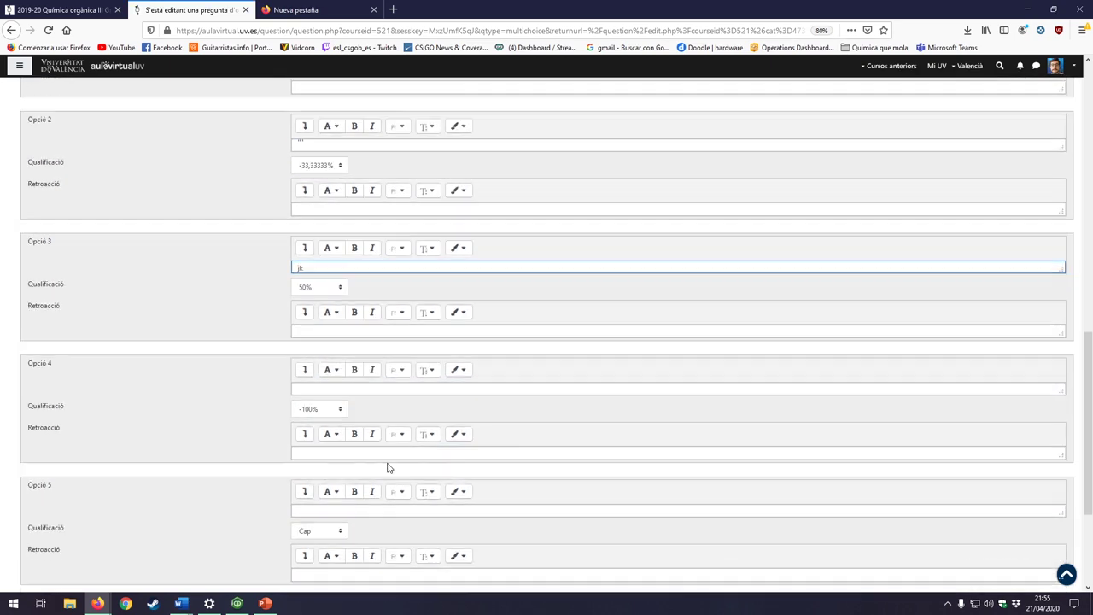
{"action": "left_click", "coordinate": [314, 510]}
{"action": "type", "text": "jk"}
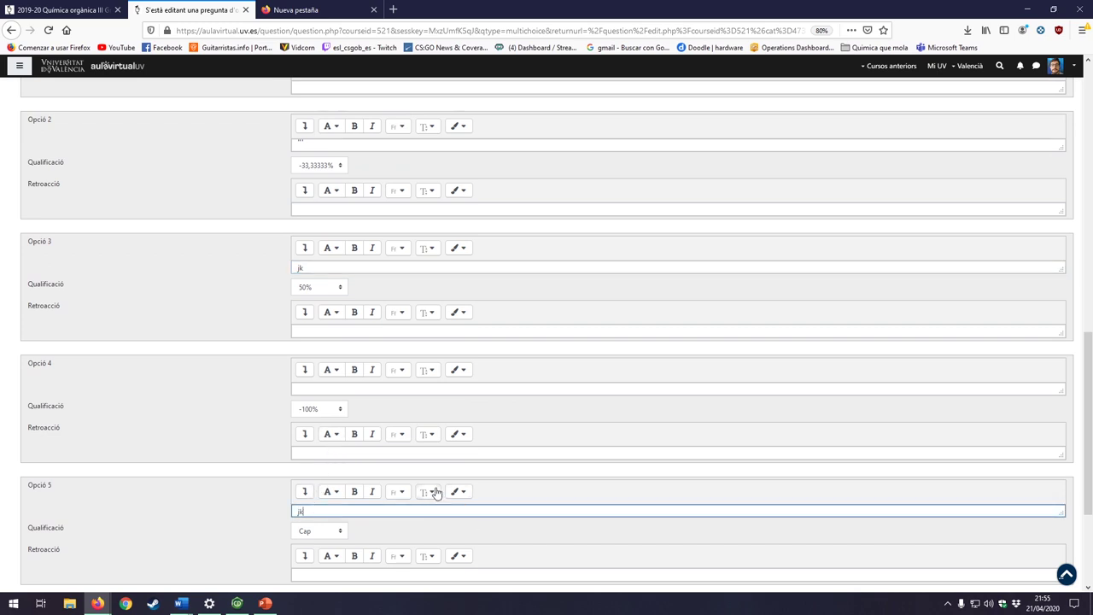
{"action": "left_click", "coordinate": [330, 388]}
{"action": "type", "text": "jk"}
{"action": "scroll", "coordinate": [330, 373], "scroll_direction": "down", "scroll_amount": 2}
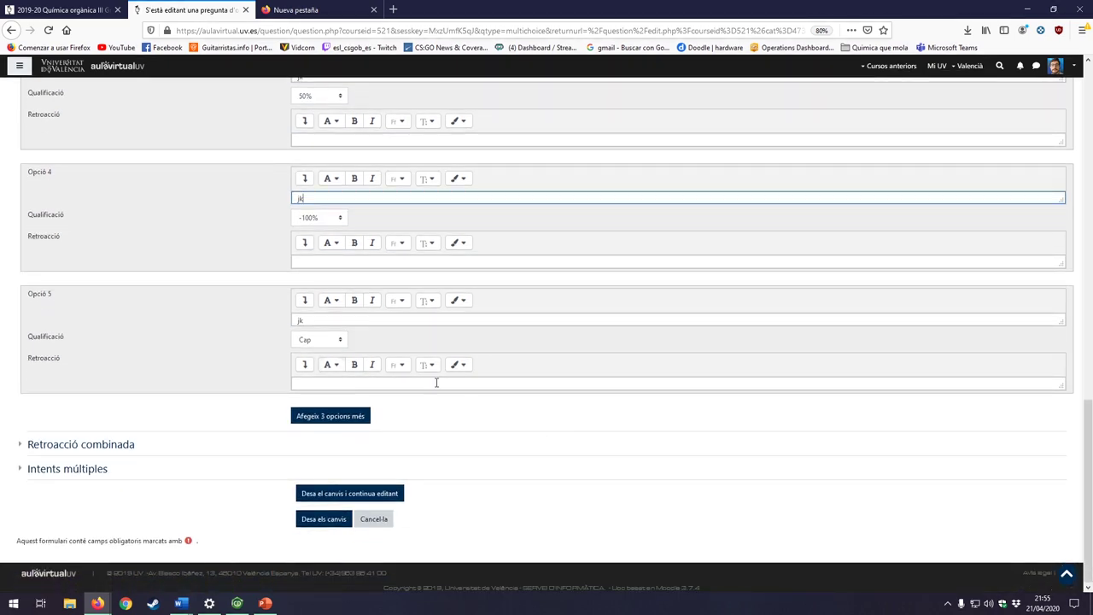
Step: Save the ribosa question and preview it, submitting answer jk to see it graded incorrect
{"action": "left_click", "coordinate": [325, 520]}
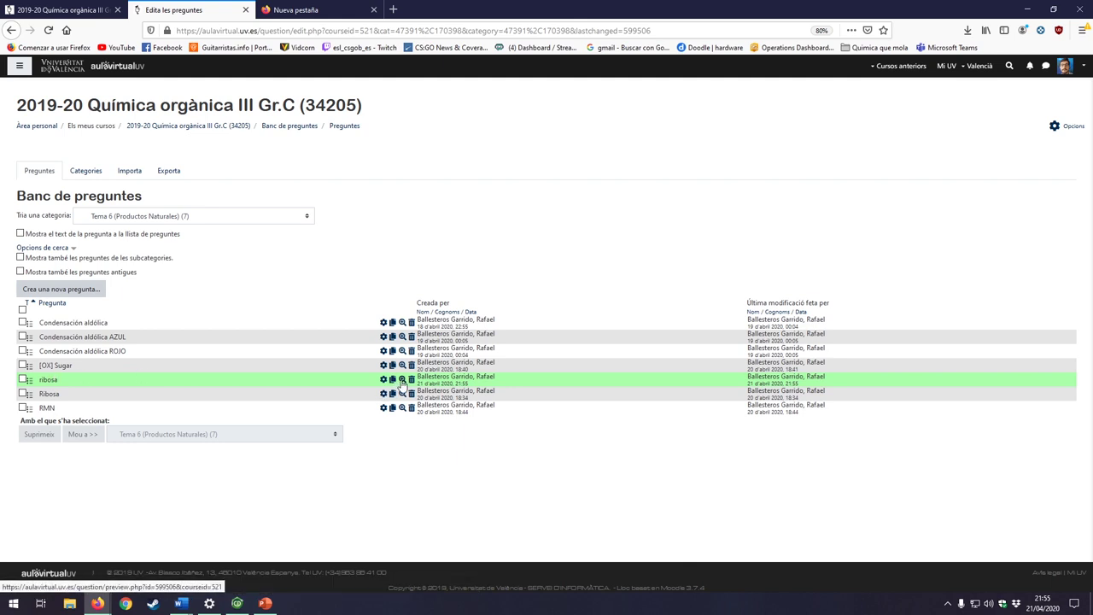
{"action": "left_click", "coordinate": [403, 380]}
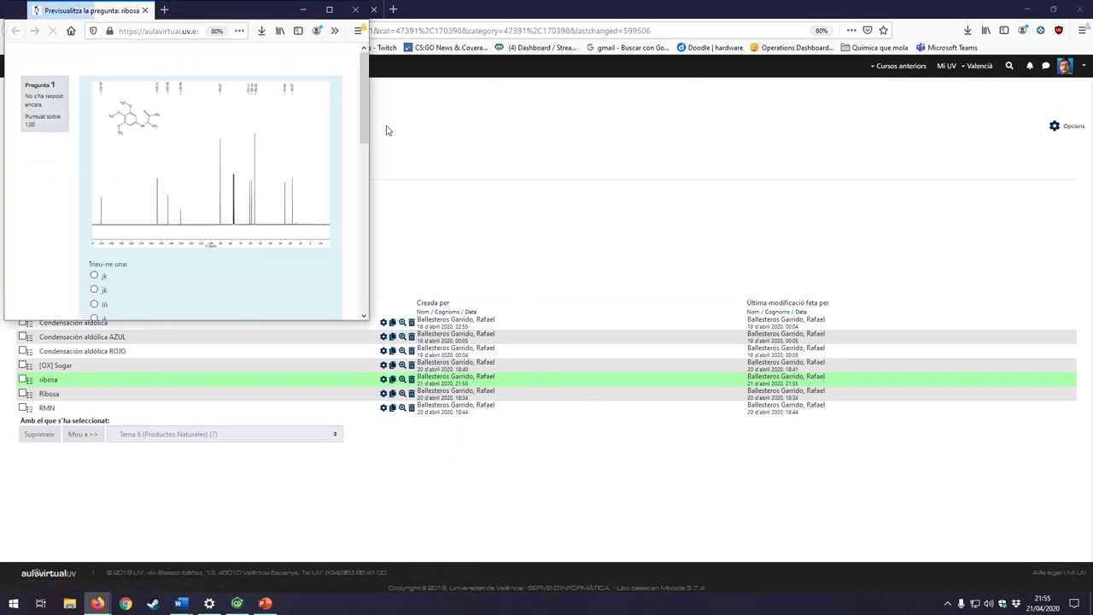
{"action": "left_click", "coordinate": [330, 10]}
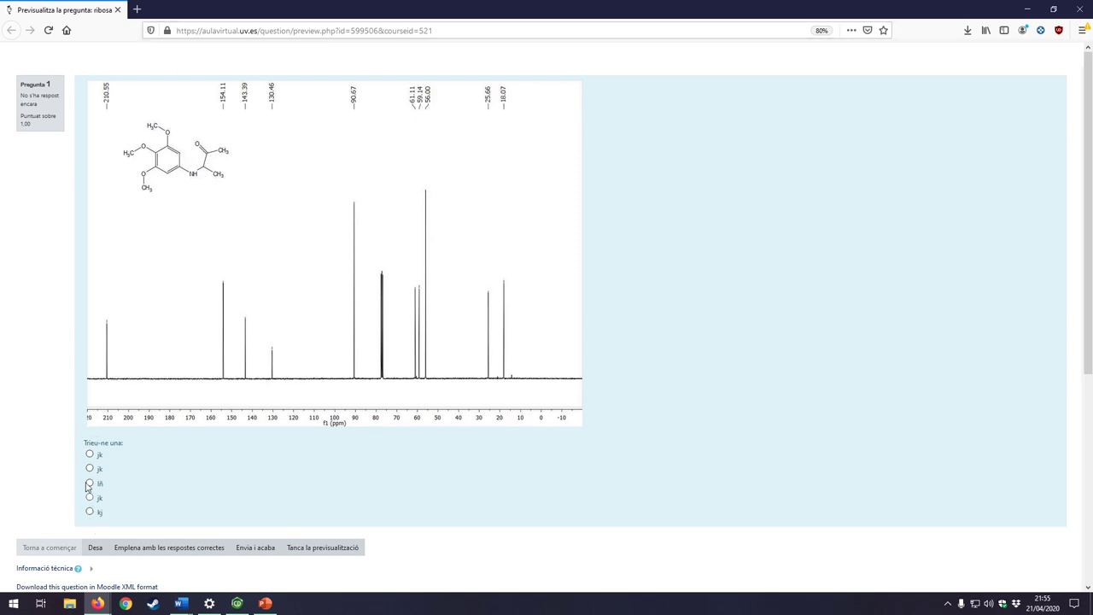
{"action": "left_click", "coordinate": [89, 454]}
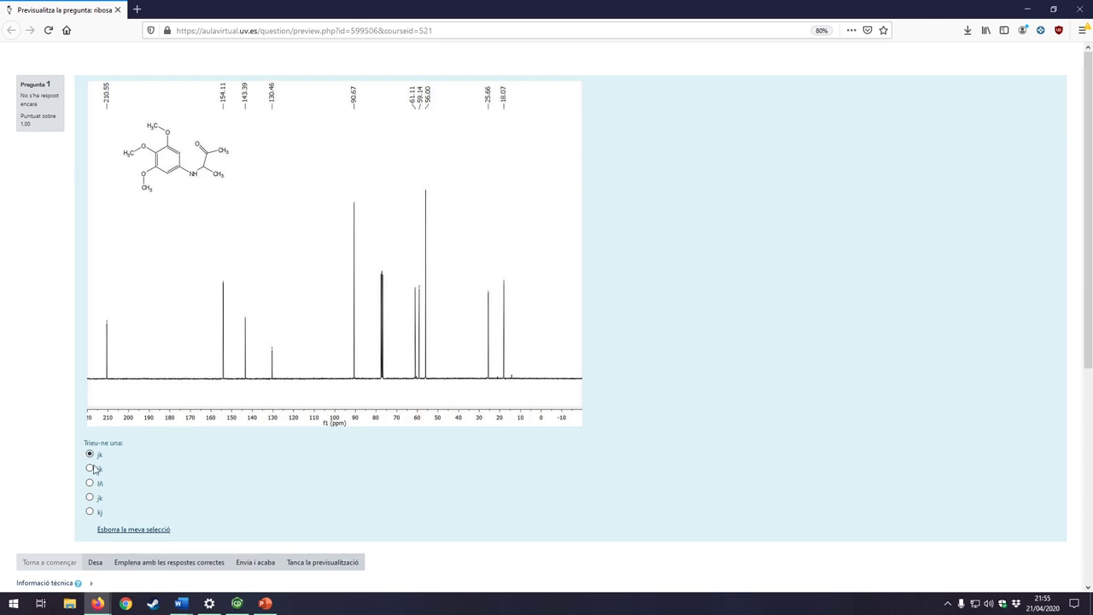
{"action": "left_click", "coordinate": [269, 563]}
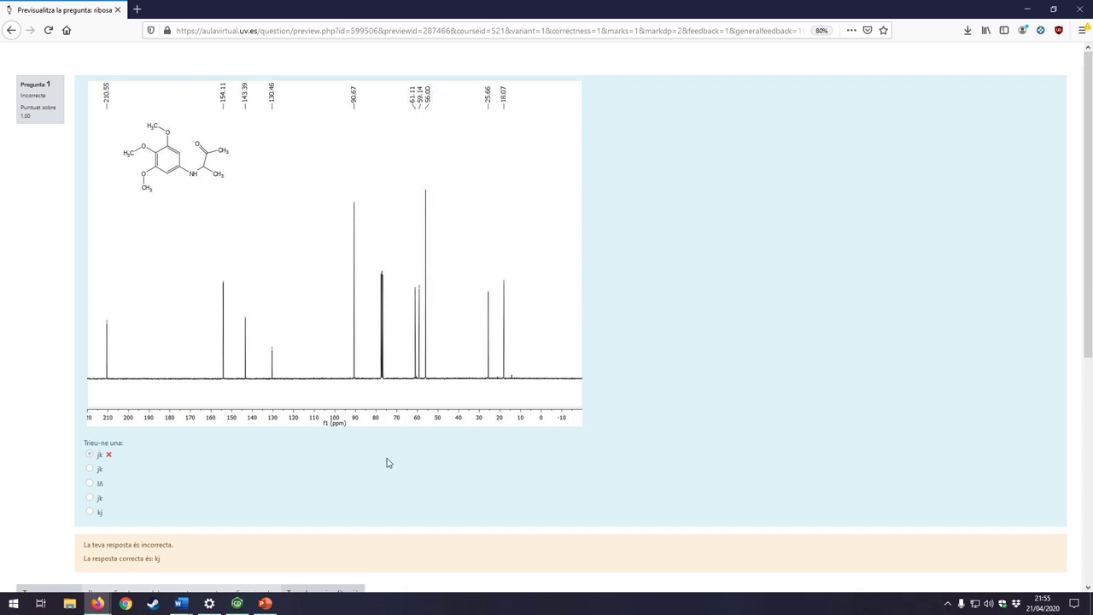
{"action": "left_click", "coordinate": [118, 11]}
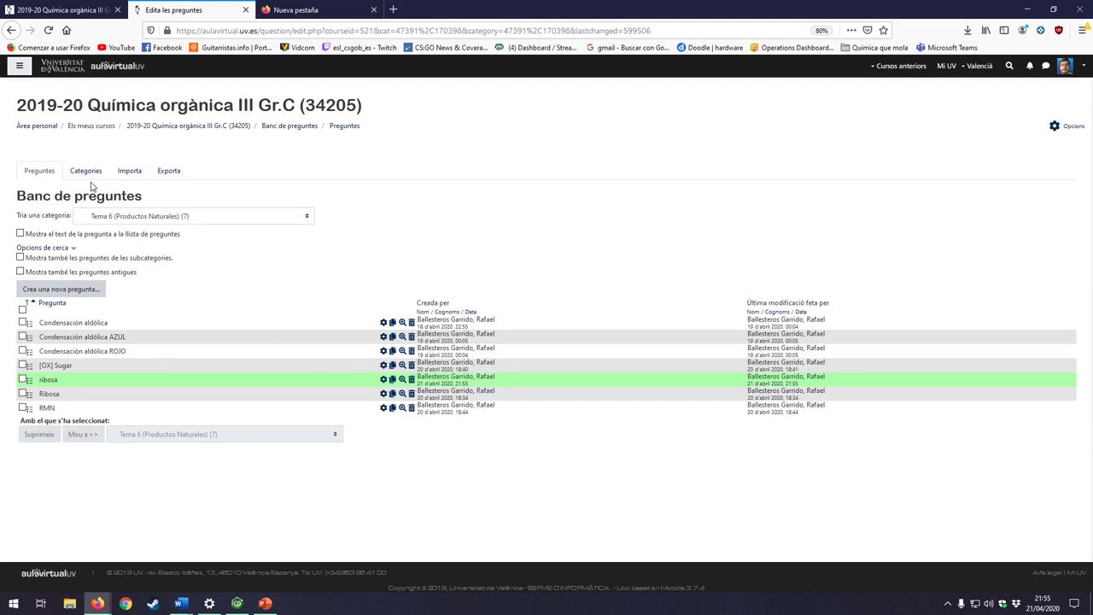
Step: Open the question bank's Exporta page and select the Tema 1 (80) category
{"action": "left_click", "coordinate": [171, 126]}
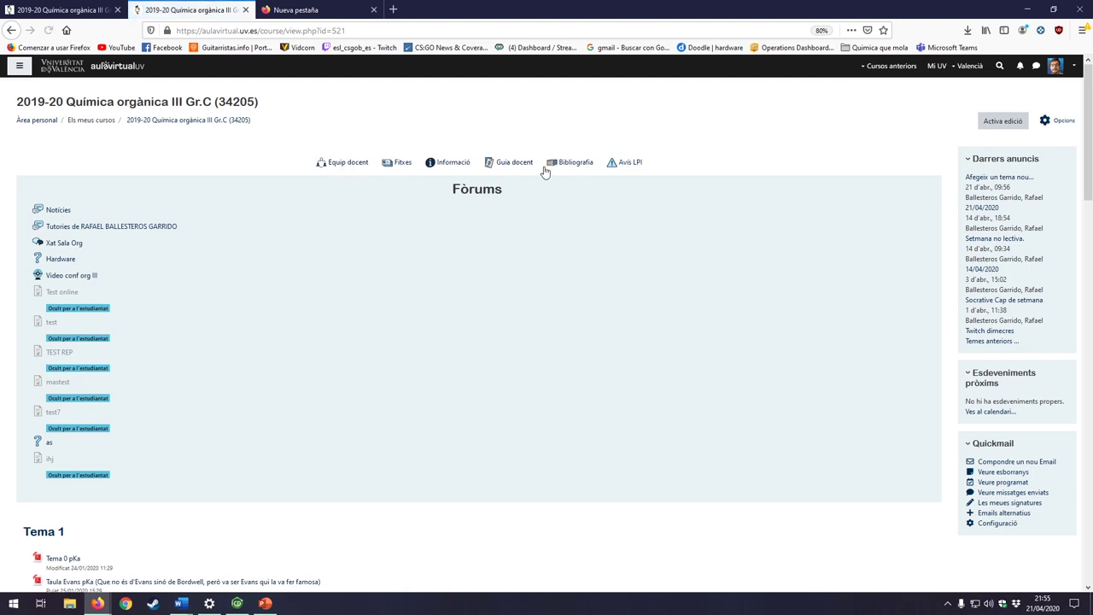
{"action": "left_click", "coordinate": [1060, 121]}
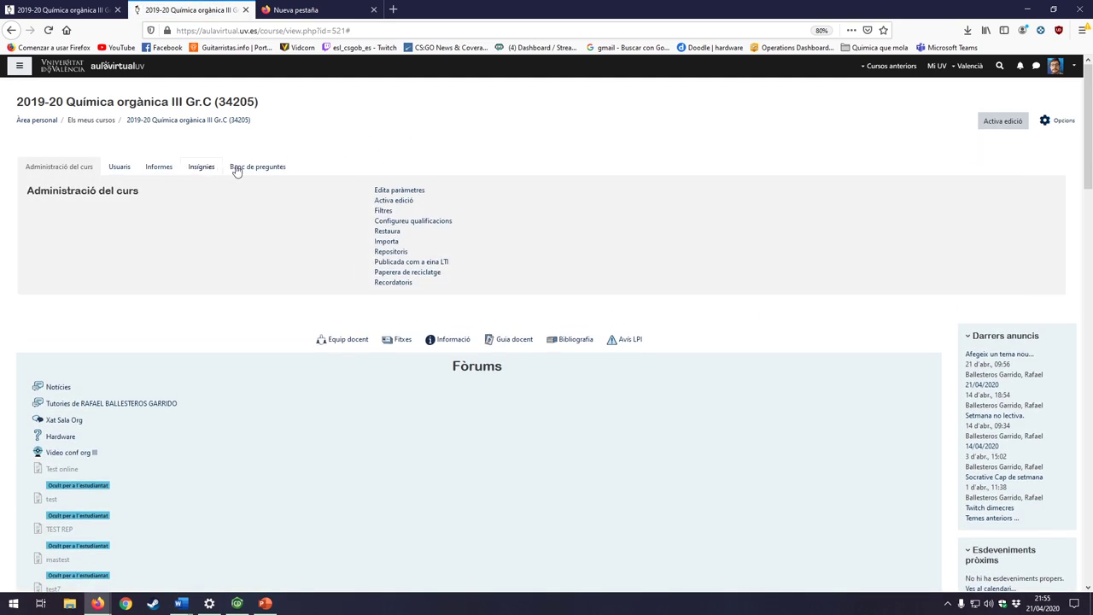
{"action": "left_click", "coordinate": [239, 169]}
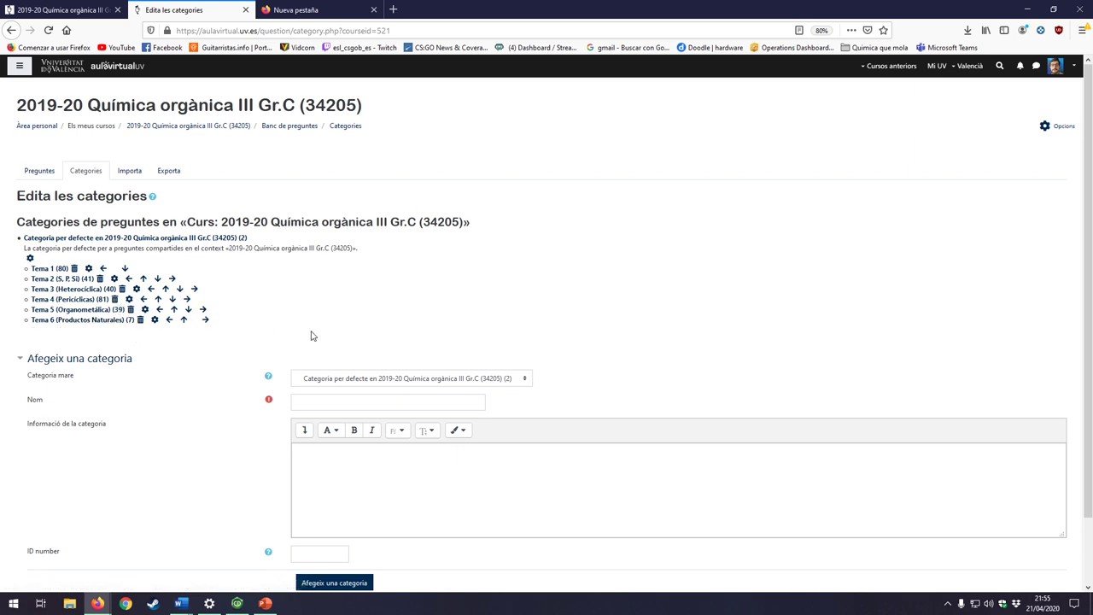
{"action": "left_click", "coordinate": [163, 176]}
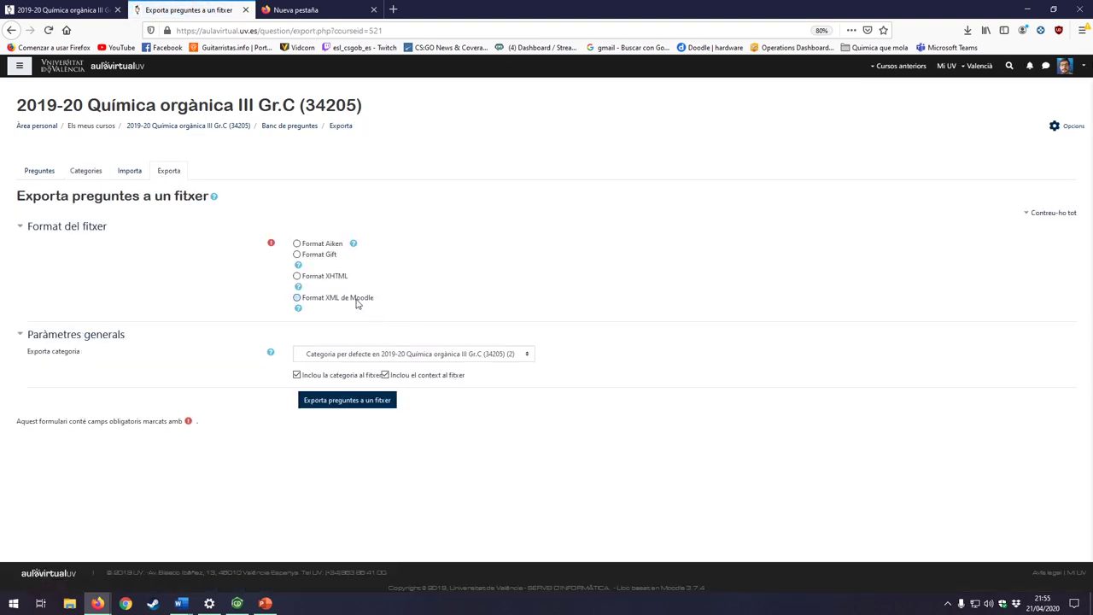
{"action": "left_click", "coordinate": [387, 357]}
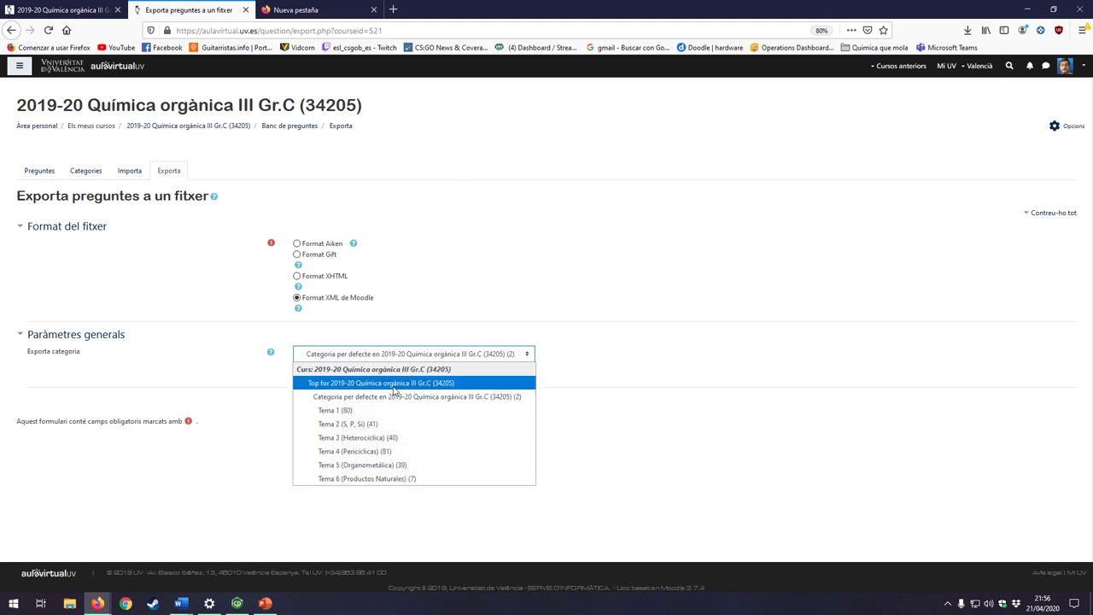
{"action": "left_click", "coordinate": [396, 382]}
{"action": "left_click", "coordinate": [438, 357]}
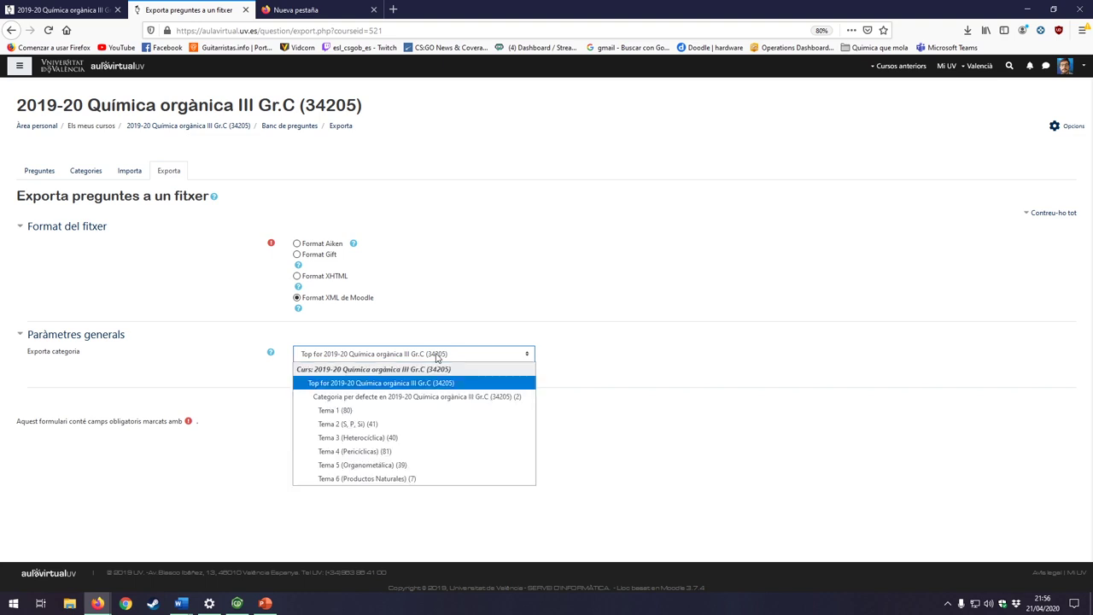
{"action": "left_click", "coordinate": [404, 411]}
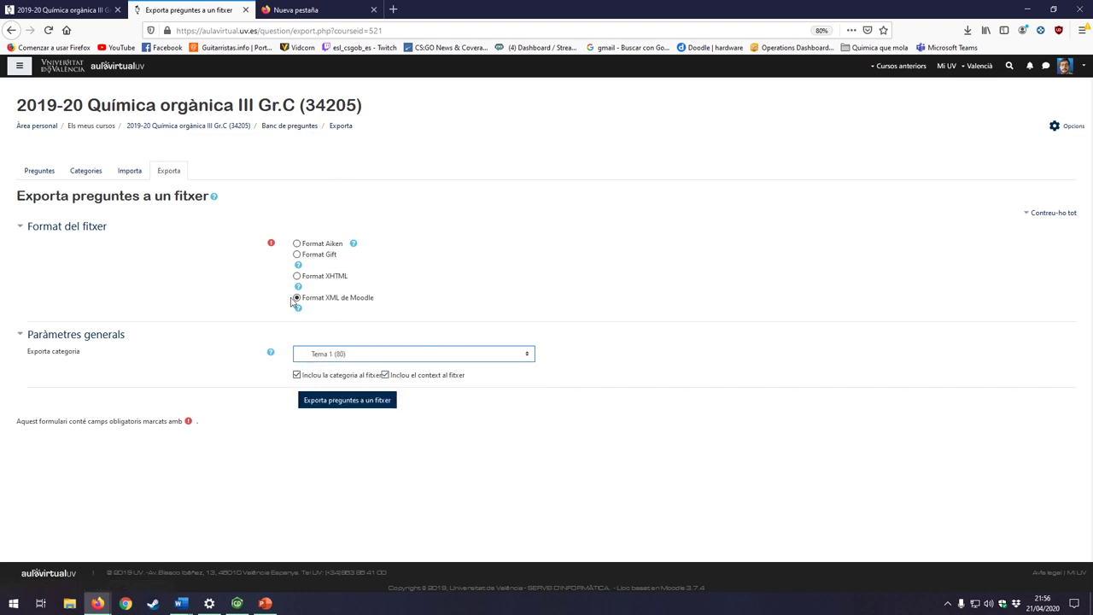
Step: Switch to the Importa page, confirming leaving the export page
{"action": "left_click_drag", "start_coordinate": [299, 299], "coordinate": [379, 306]}
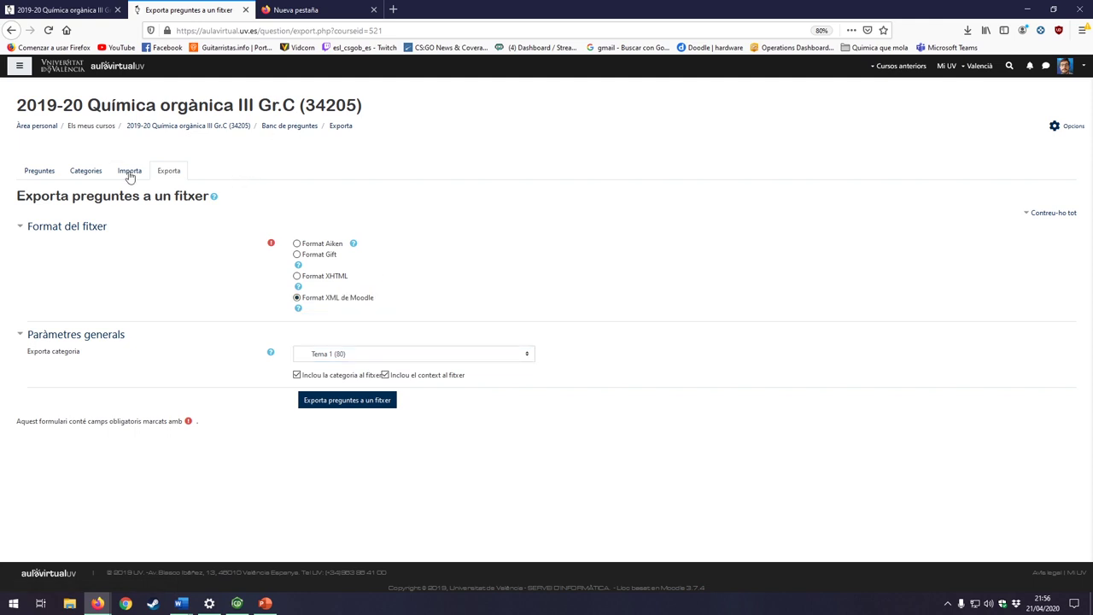
{"action": "left_click", "coordinate": [129, 174]}
{"action": "left_click", "coordinate": [586, 270]}
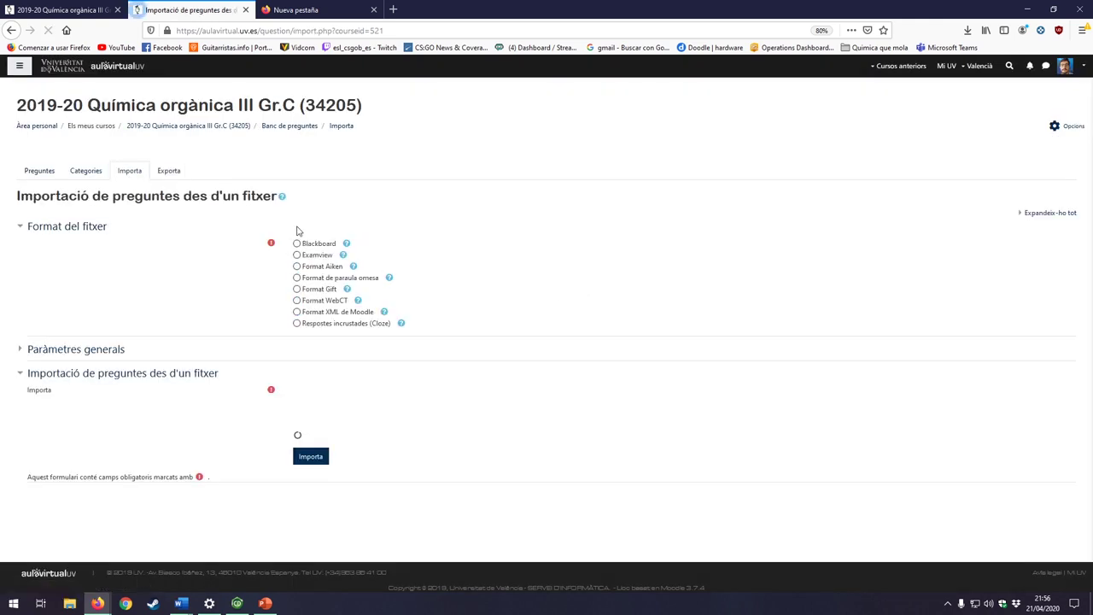
Step: Set up a Moodle XML import into Tema 4 (Pericíclicas), then abandon it for the course page
{"action": "left_click", "coordinate": [297, 313]}
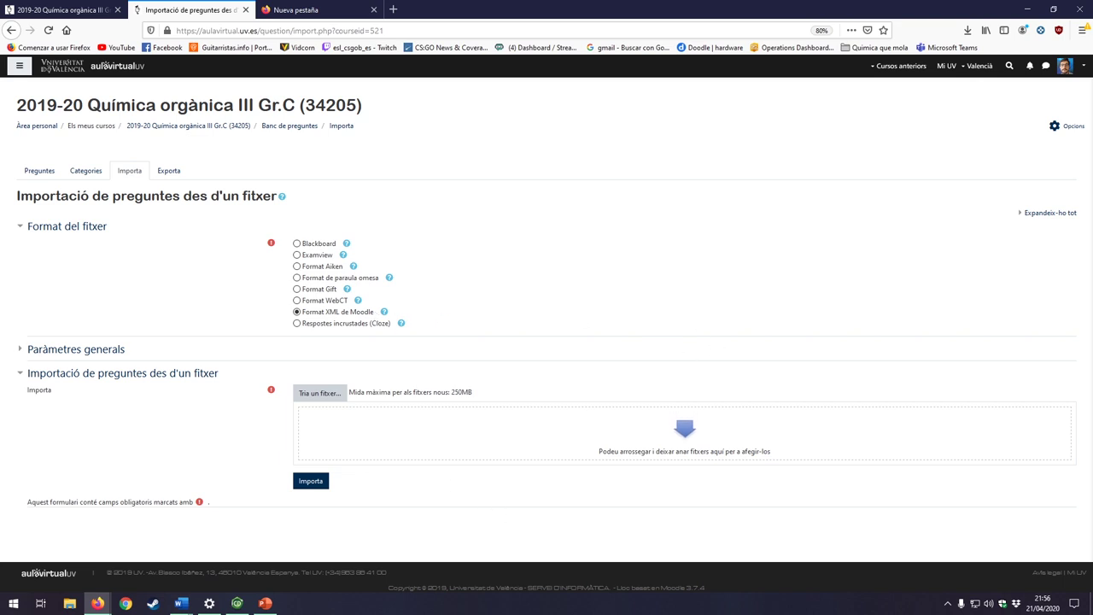
{"action": "left_click", "coordinate": [23, 352]}
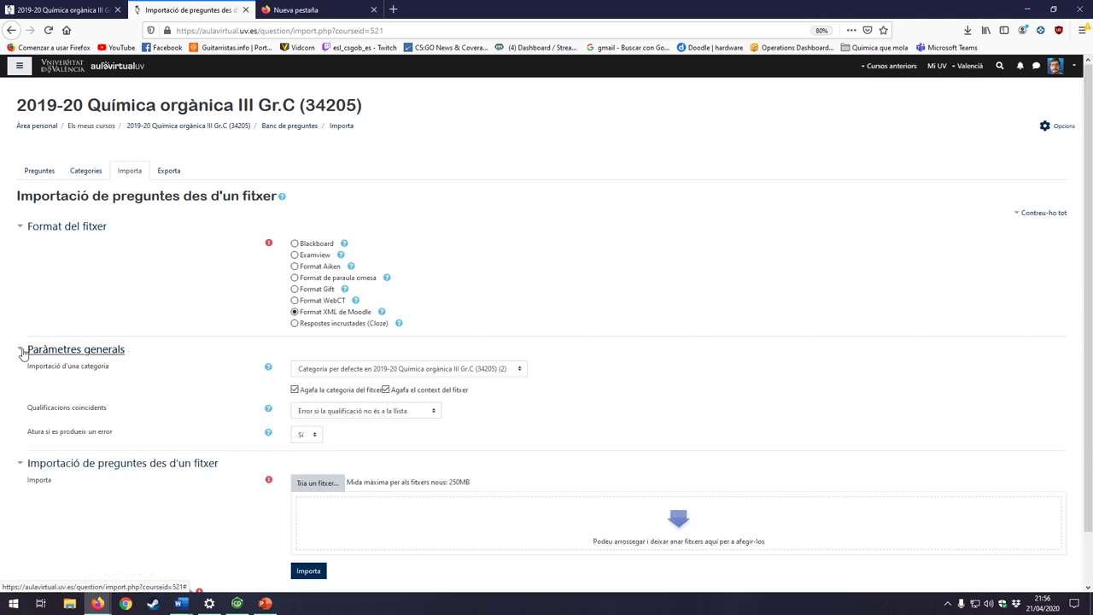
{"action": "left_click", "coordinate": [295, 390]}
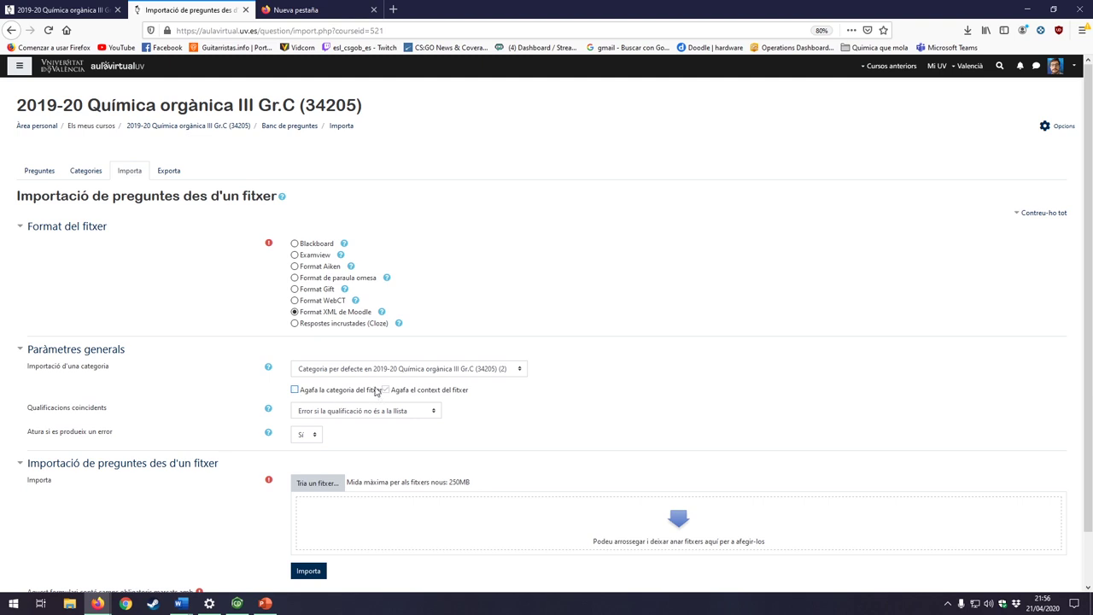
{"action": "left_click", "coordinate": [501, 374]}
{"action": "left_click", "coordinate": [502, 373]}
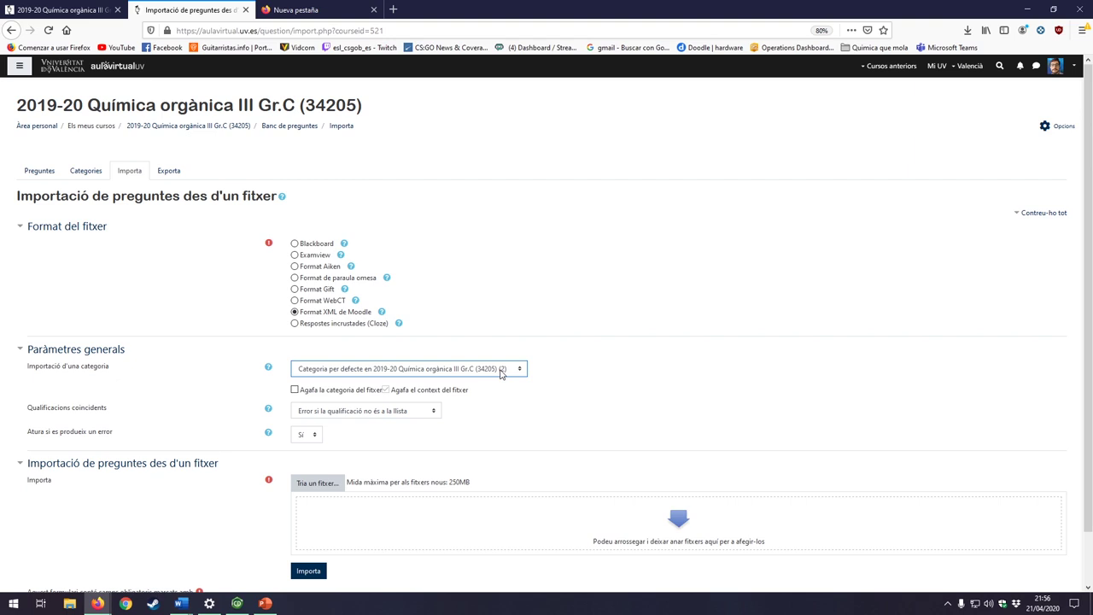
{"action": "left_click", "coordinate": [434, 372]}
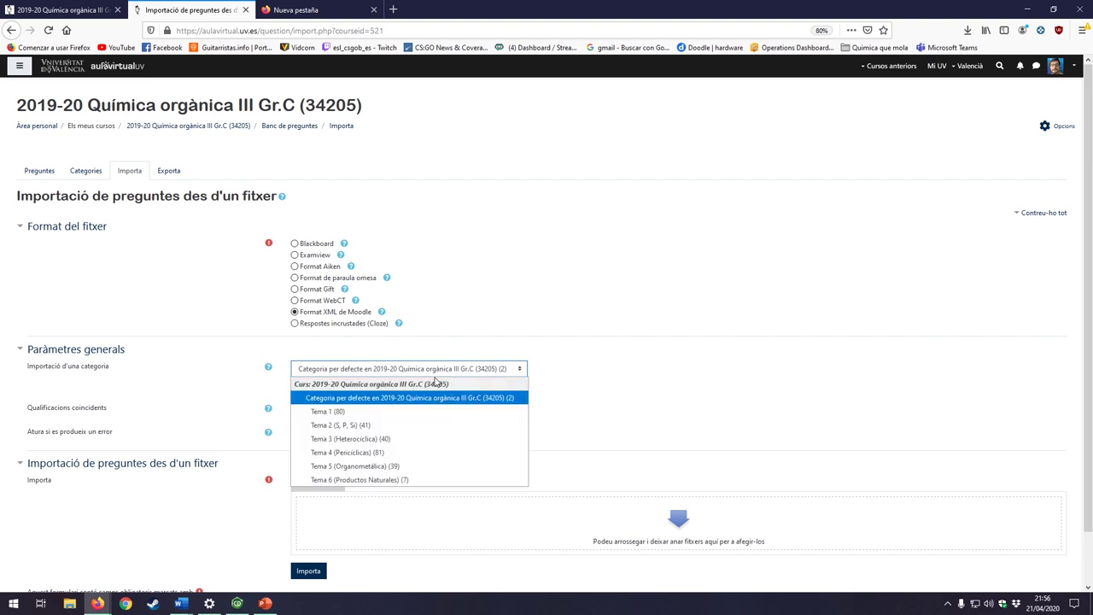
{"action": "left_click", "coordinate": [420, 453]}
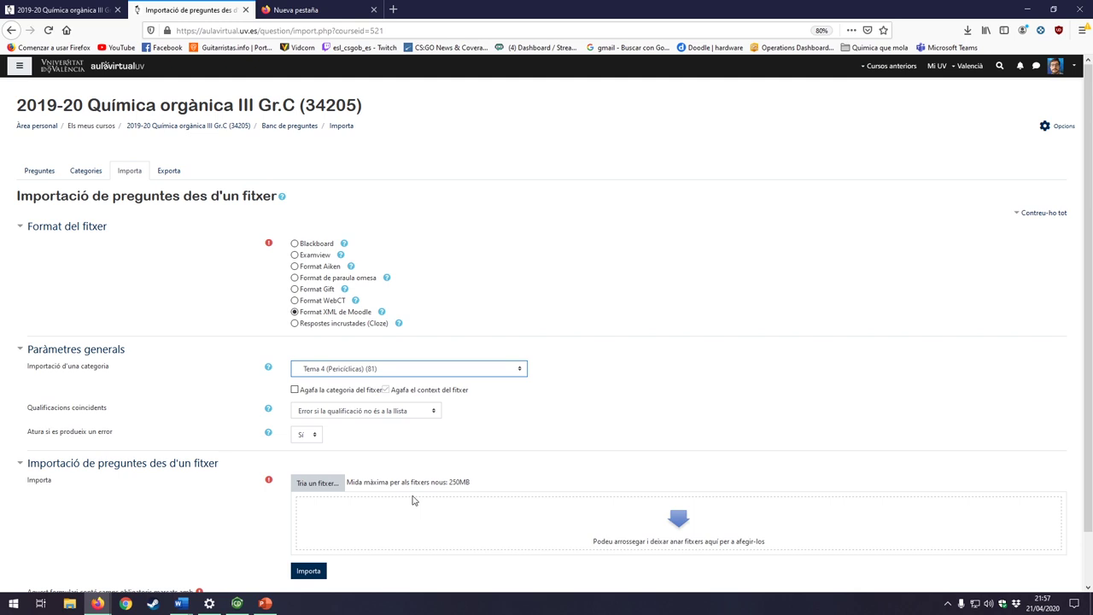
{"action": "left_click", "coordinate": [216, 128]}
{"action": "left_click", "coordinate": [603, 272]}
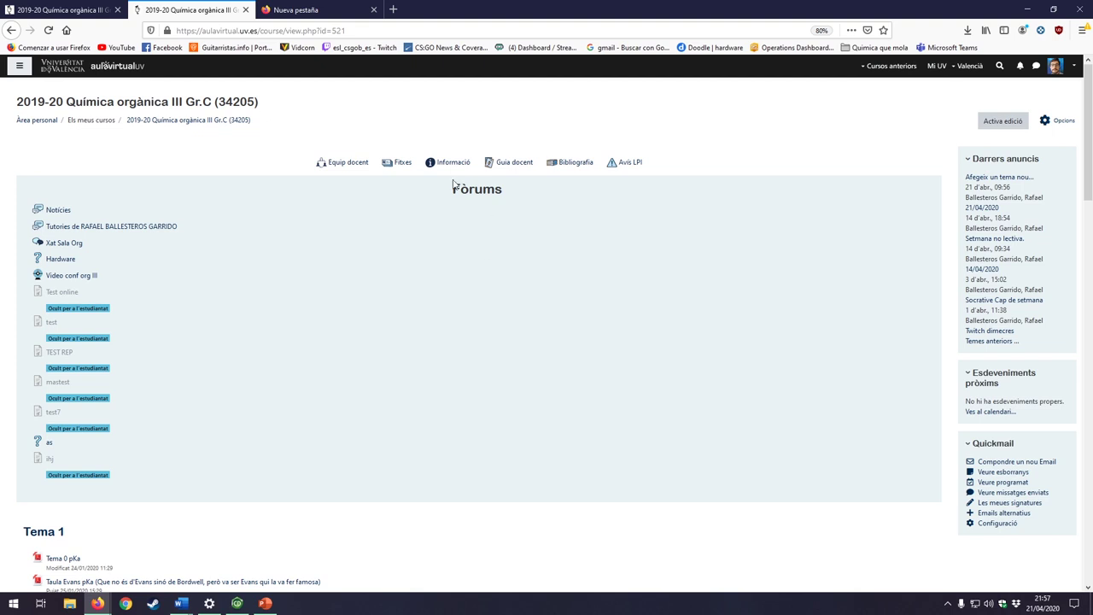
Step: Turn on editing and open the course's Participants list from the administration settings
{"action": "left_click", "coordinate": [1011, 121]}
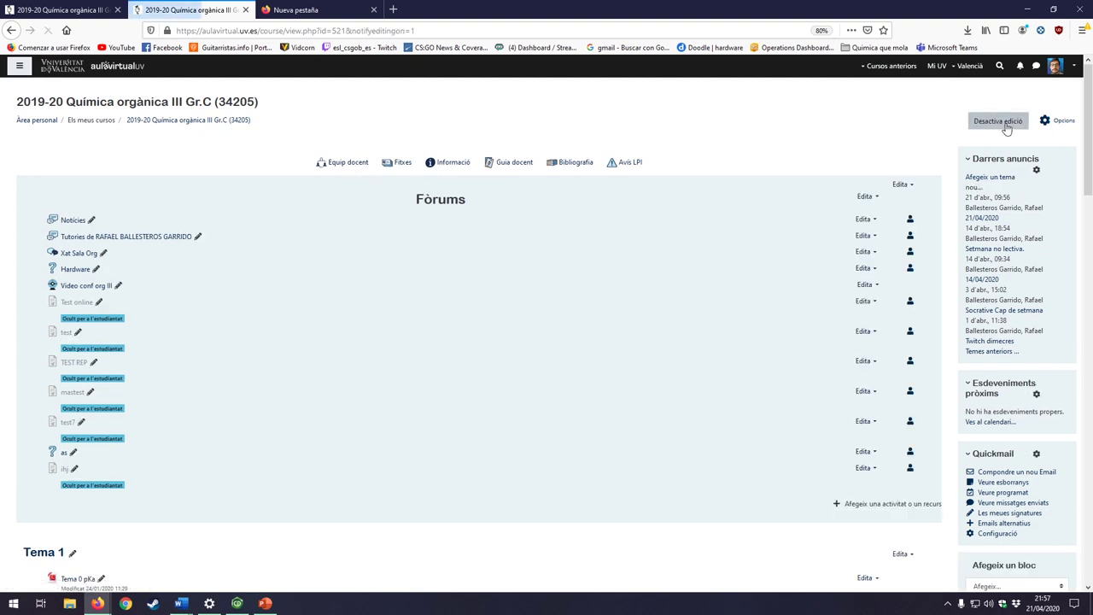
{"action": "left_click", "coordinate": [1062, 122]}
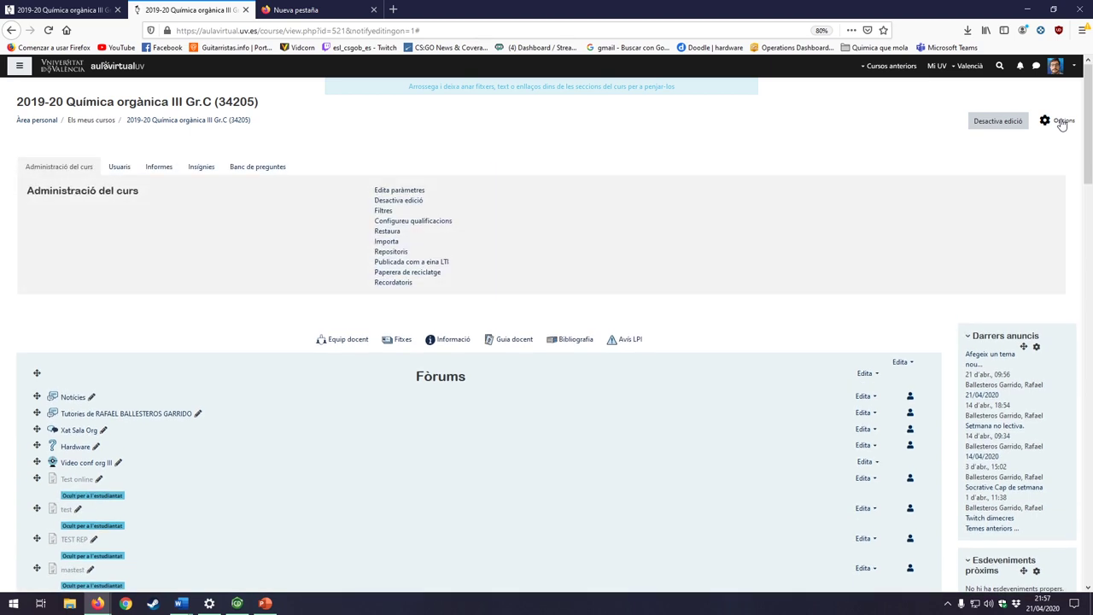
{"action": "left_click", "coordinate": [125, 167]}
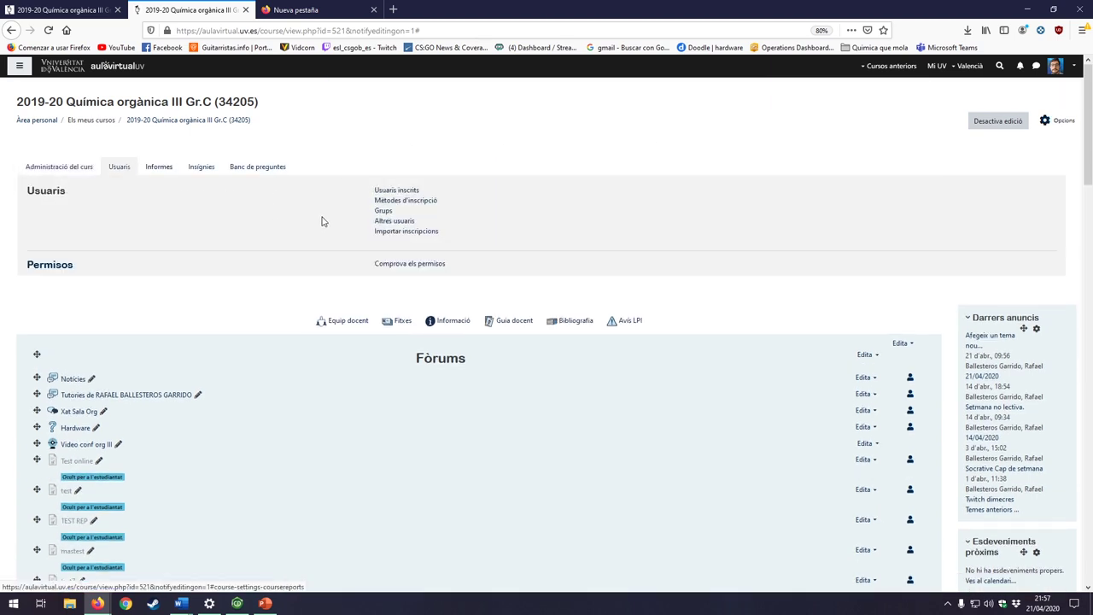
{"action": "left_click", "coordinate": [416, 193]}
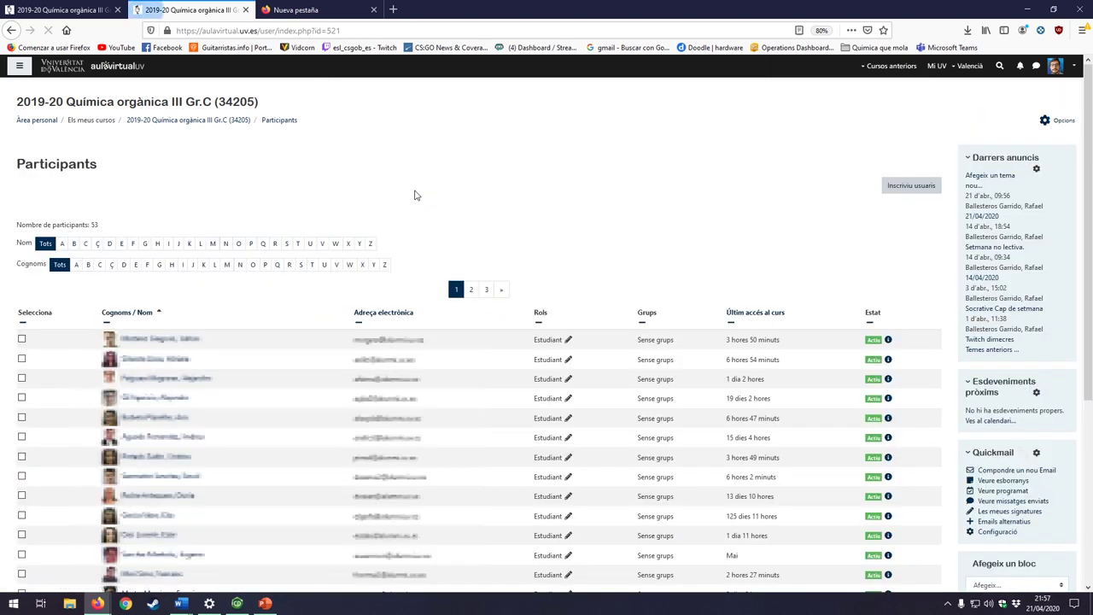
Step: Start enrolling users, search for a user by username and add them to the selection
{"action": "left_click", "coordinate": [911, 186]}
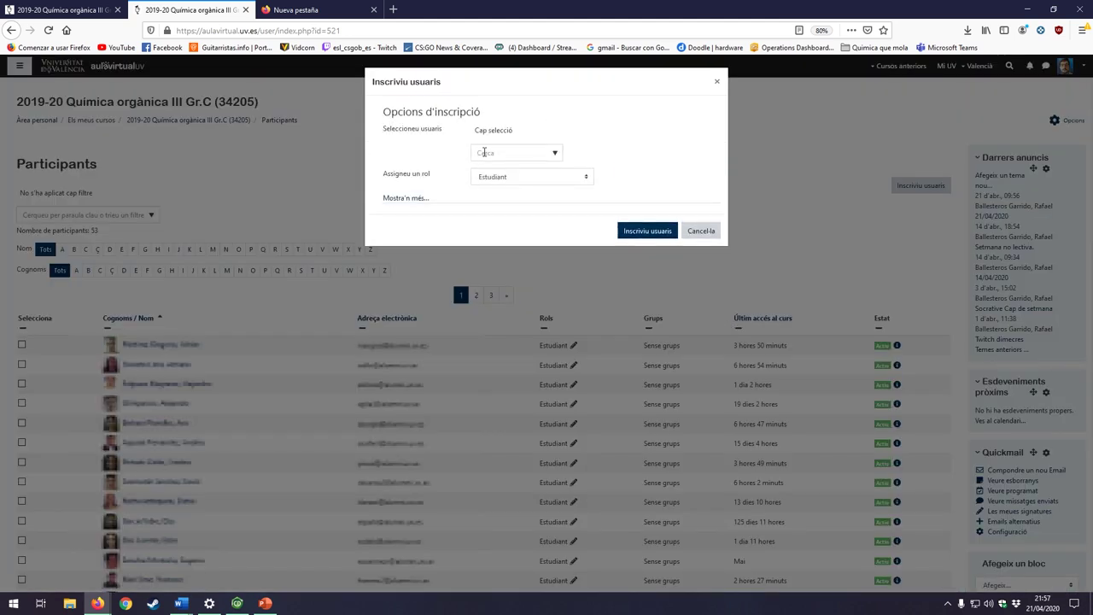
{"action": "left_click", "coordinate": [496, 152]}
{"action": "type", "text": "pozo"}
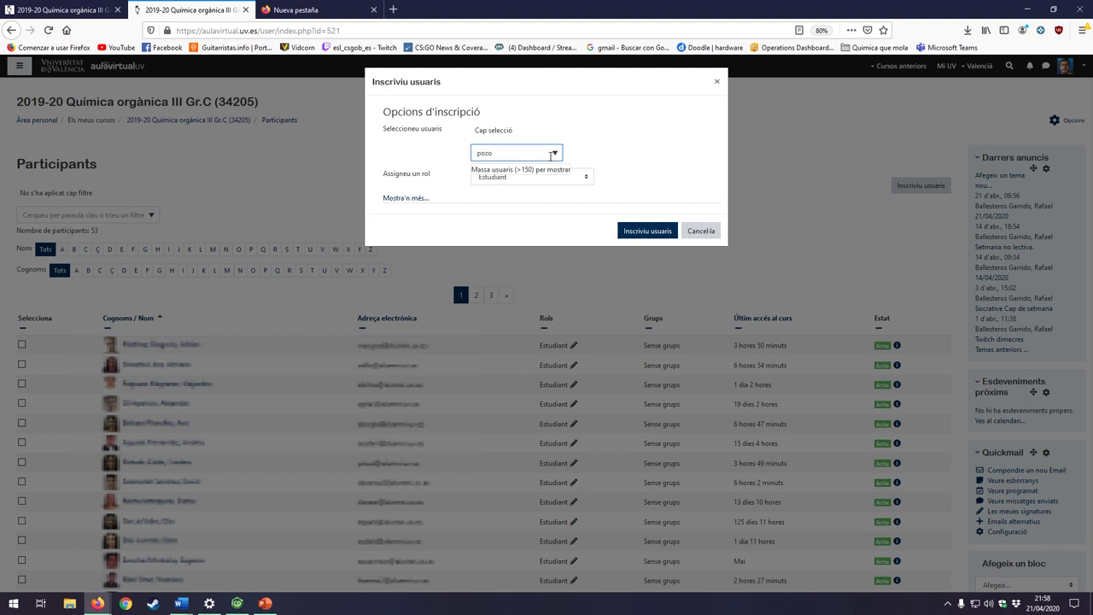
{"action": "key", "text": "BackSpace"}
{"action": "key", "text": "BackSpace"}
{"action": "key", "text": "BackSpace"}
{"action": "key", "text": "BackSpace"}
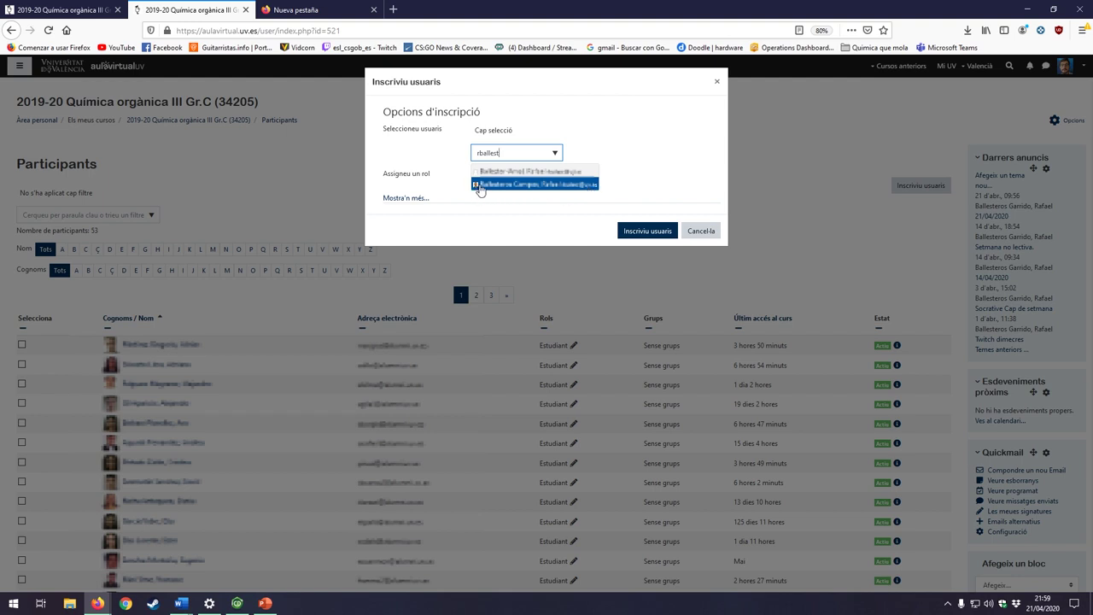
{"action": "left_click", "coordinate": [543, 185]}
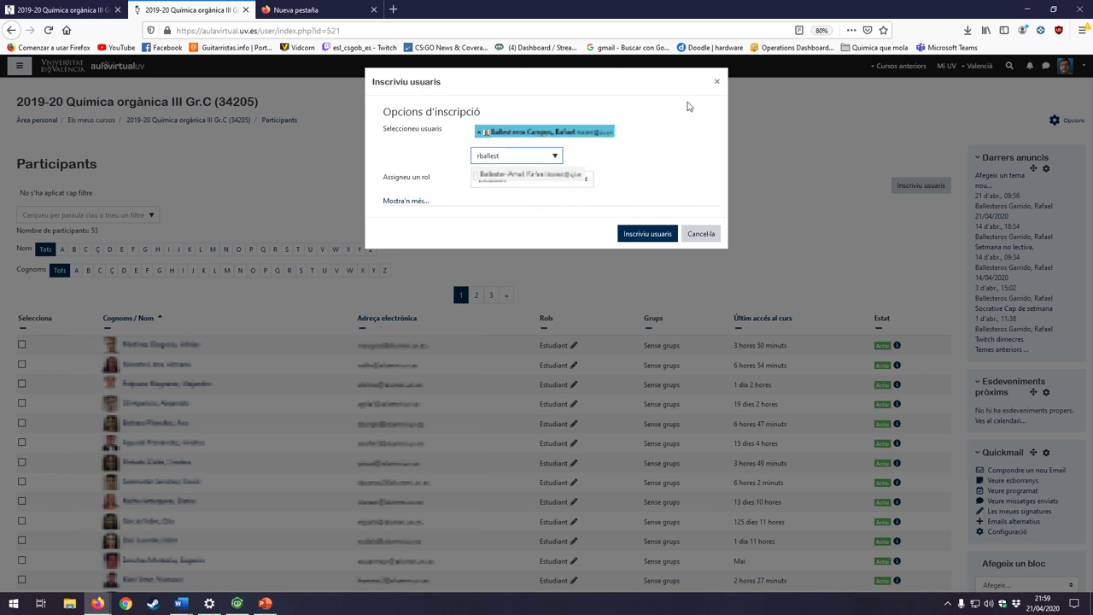
Step: Check the role choices, remove the selected user and close the Inscriviu usuaris dialog
{"action": "left_click", "coordinate": [536, 186]}
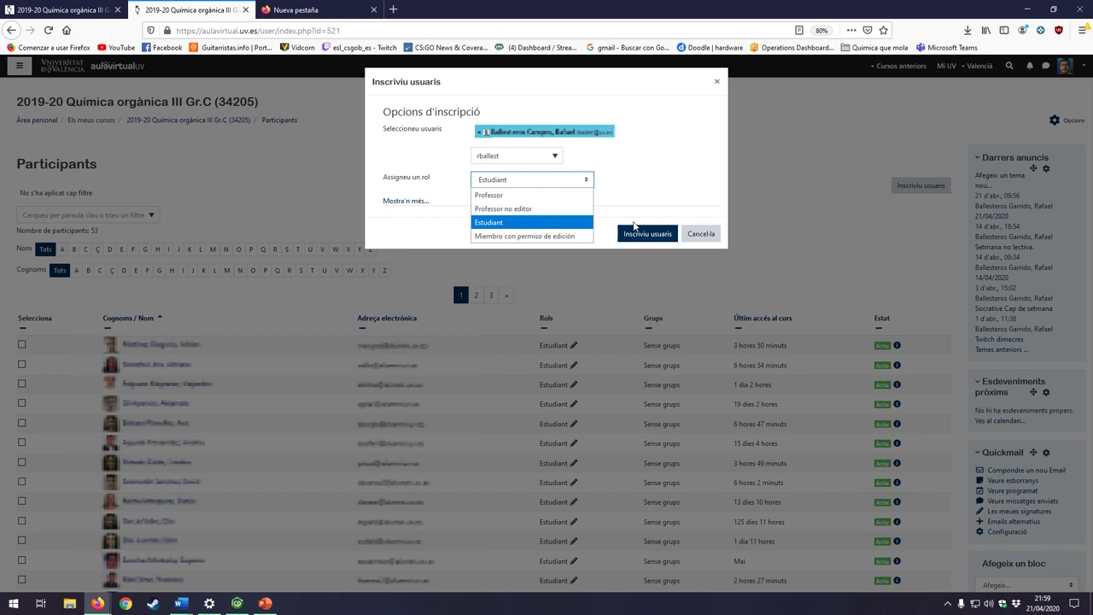
{"action": "left_click", "coordinate": [479, 133]}
{"action": "left_click", "coordinate": [717, 83]}
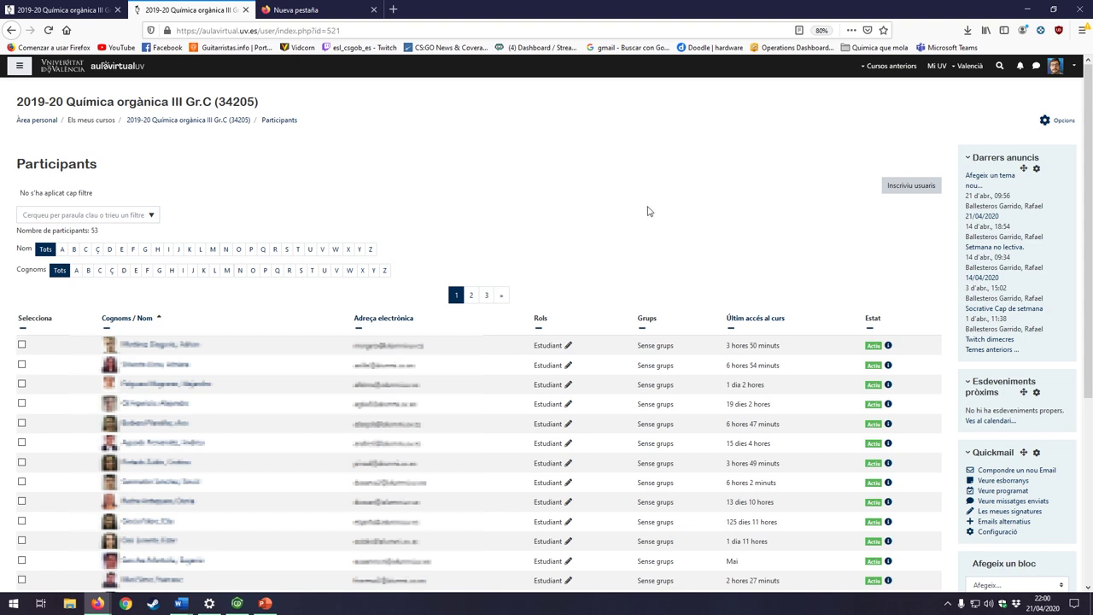
Step: Go back to the previous course page with the browser Back shortcut
{"action": "key", "text": "alt+Left"}
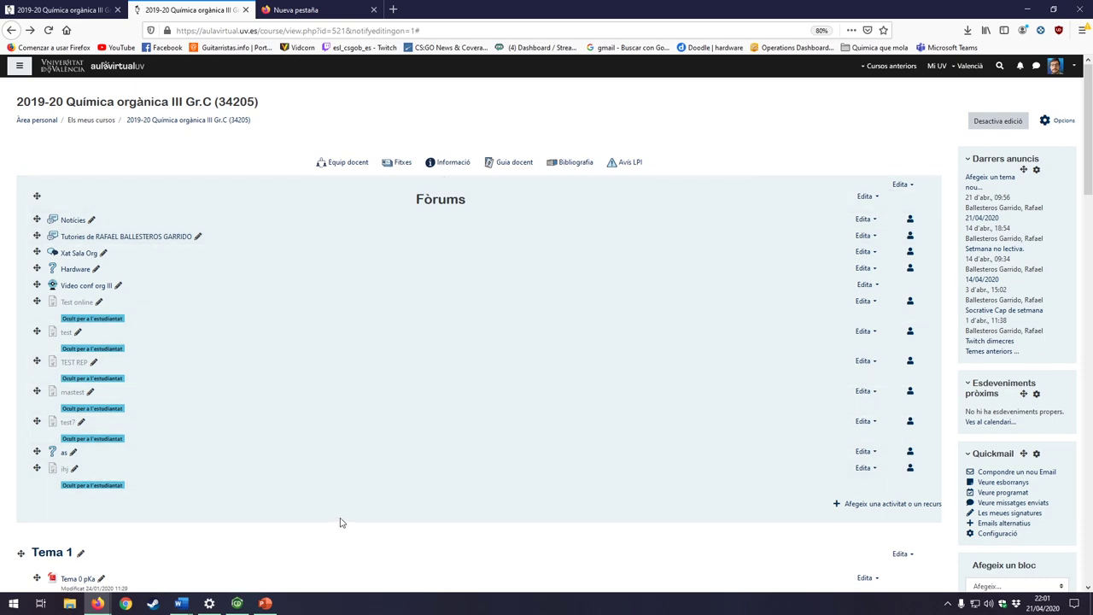
Step: Add a new Qüestionari activity to the Fòrums section
{"action": "scroll", "coordinate": [396, 498], "scroll_direction": "down", "scroll_amount": 20}
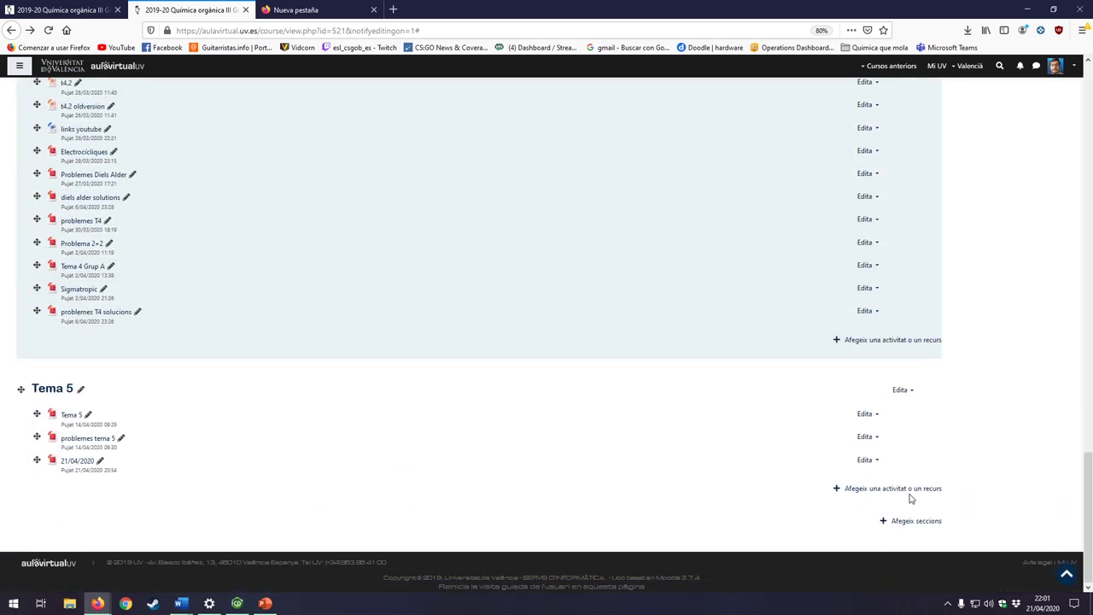
{"action": "scroll", "coordinate": [838, 489], "scroll_direction": "up", "scroll_amount": 5}
{"action": "scroll", "coordinate": [838, 489], "scroll_direction": "up", "scroll_amount": 20}
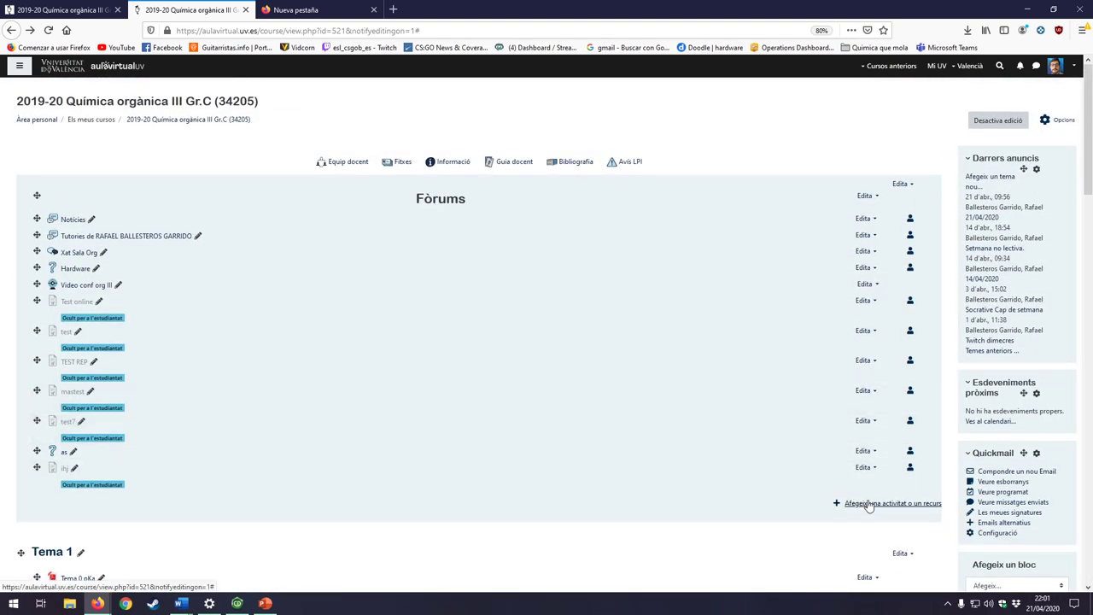
{"action": "left_click", "coordinate": [867, 504]}
{"action": "scroll", "coordinate": [531, 258], "scroll_direction": "down", "scroll_amount": 2}
{"action": "scroll", "coordinate": [532, 258], "scroll_direction": "down", "scroll_amount": 4}
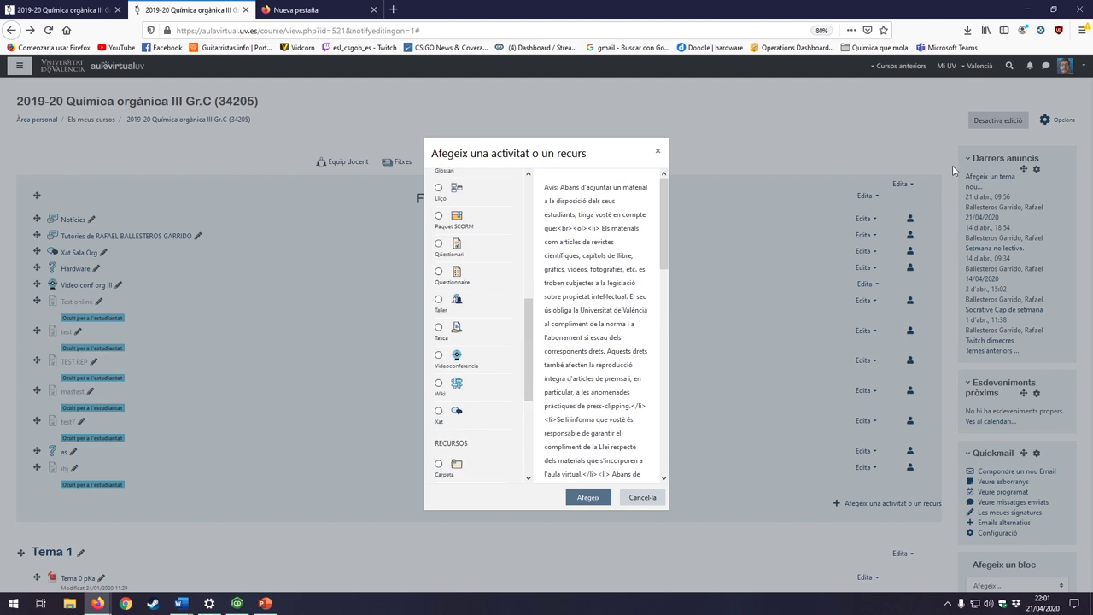
{"action": "left_click", "coordinate": [439, 245]}
{"action": "left_click", "coordinate": [588, 499]}
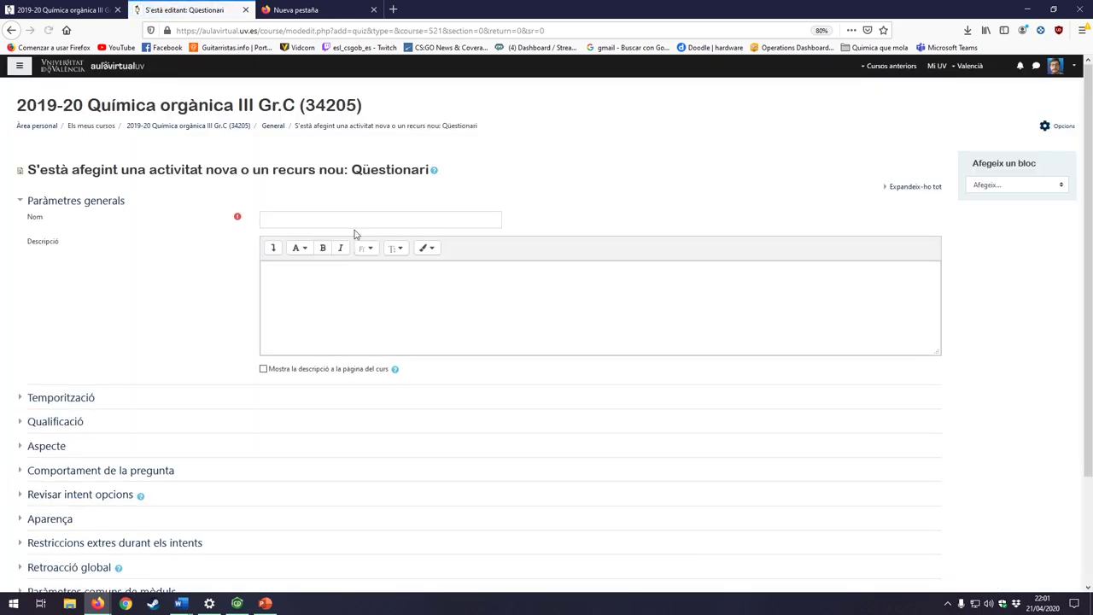
Step: Name the quiz test10 and set its availability to Oculta-ho als estudiants
{"action": "left_click", "coordinate": [358, 224]}
{"action": "type", "text": "test"}
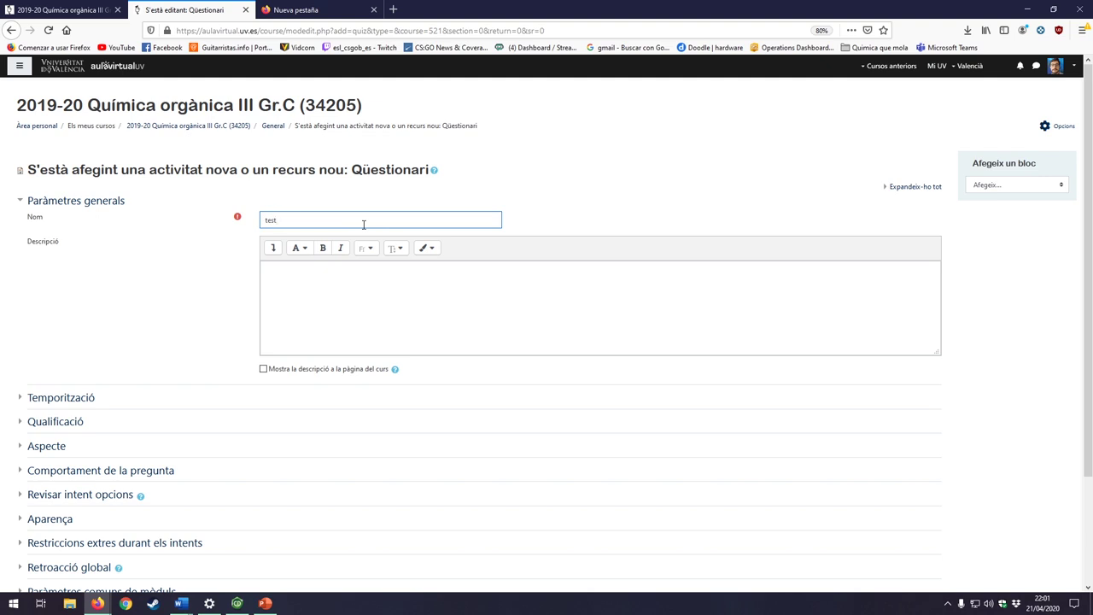
{"action": "type", "text": "10"}
{"action": "scroll", "coordinate": [429, 461], "scroll_direction": "down", "scroll_amount": 3}
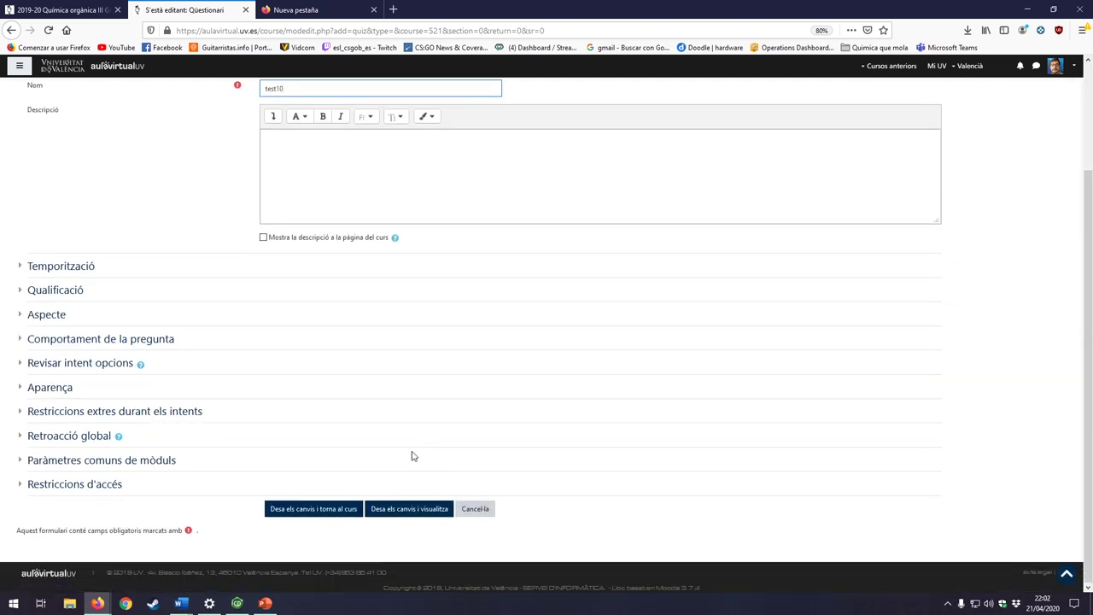
{"action": "left_click", "coordinate": [17, 389]}
{"action": "left_click", "coordinate": [26, 521]}
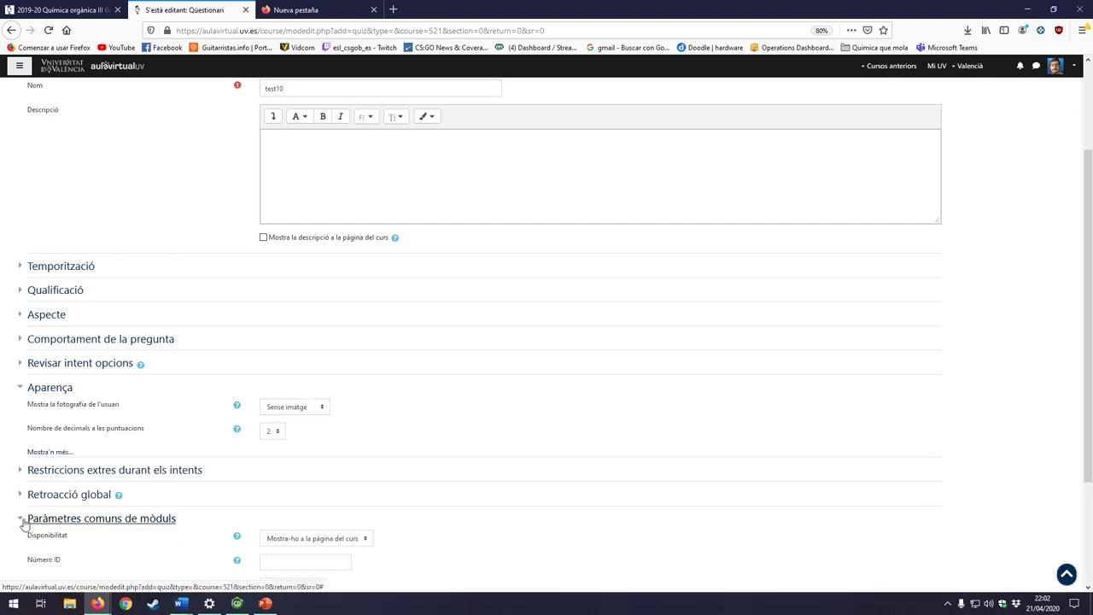
{"action": "left_click", "coordinate": [354, 544]}
{"action": "left_click", "coordinate": [344, 568]}
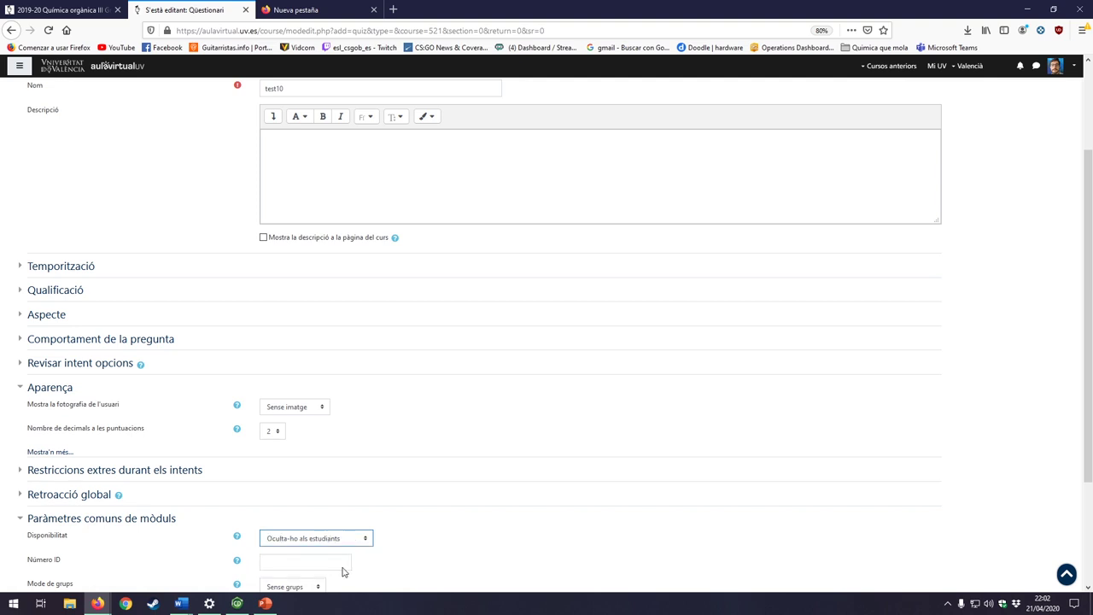
{"action": "scroll", "coordinate": [515, 538], "scroll_direction": "down", "scroll_amount": 3}
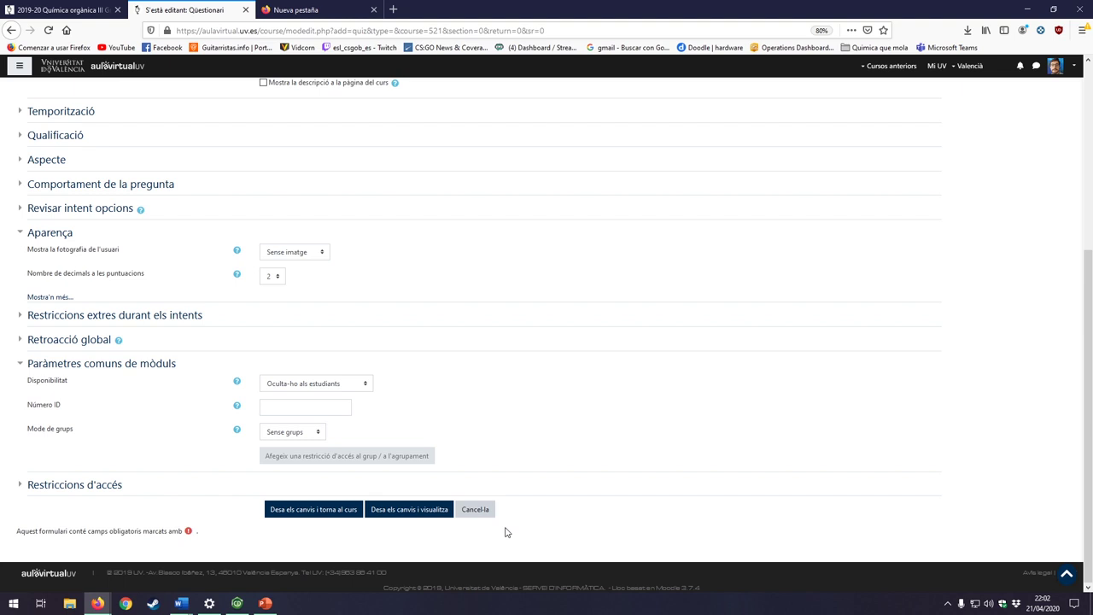
{"action": "scroll", "coordinate": [509, 520], "scroll_direction": "up", "scroll_amount": 5}
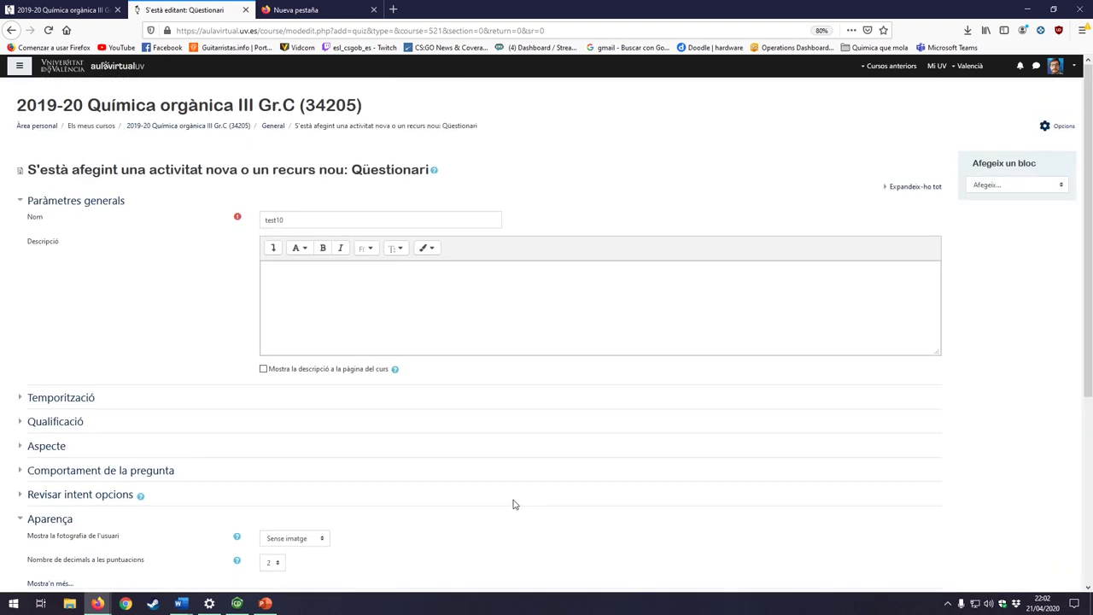
Step: Enable a 21 April 2020 22:01 opening date, no time limit, and auto-submit open attempts on expiry
{"action": "left_click", "coordinate": [22, 402]}
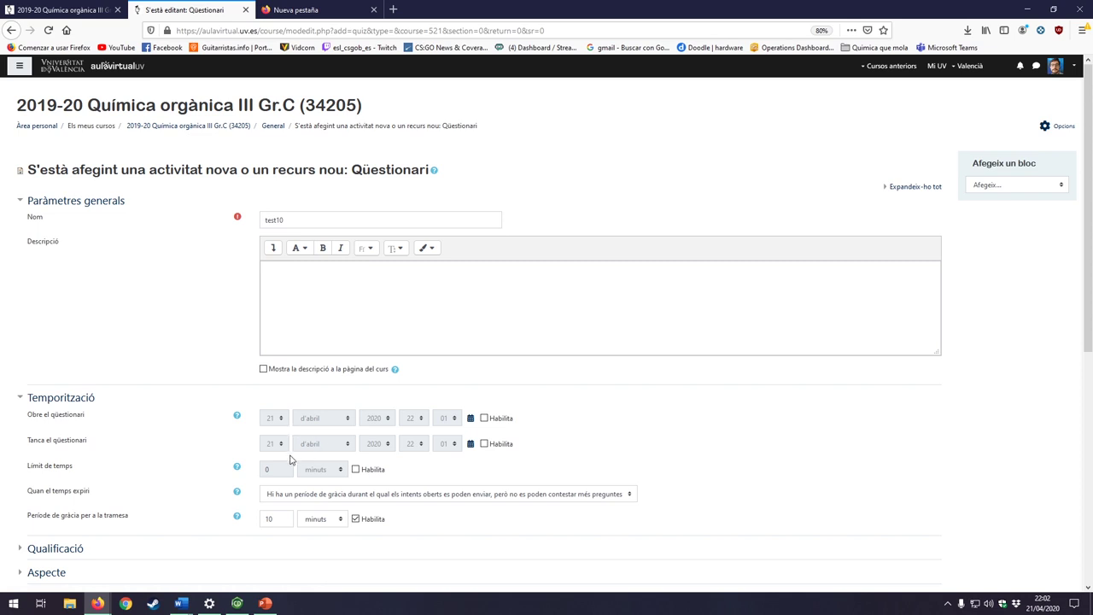
{"action": "left_click", "coordinate": [484, 419]}
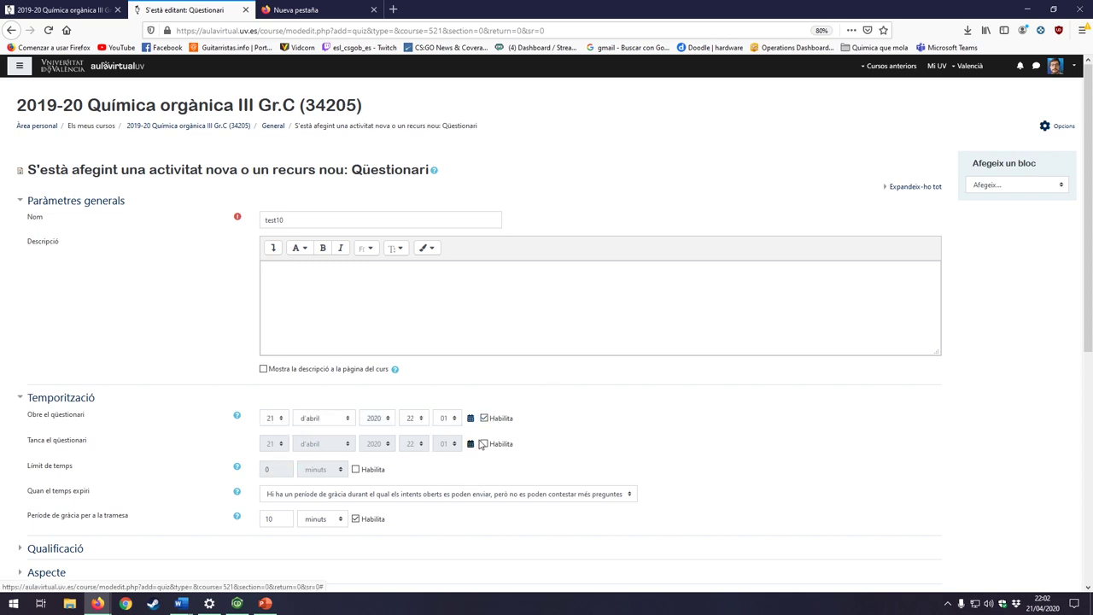
{"action": "left_click", "coordinate": [485, 444]}
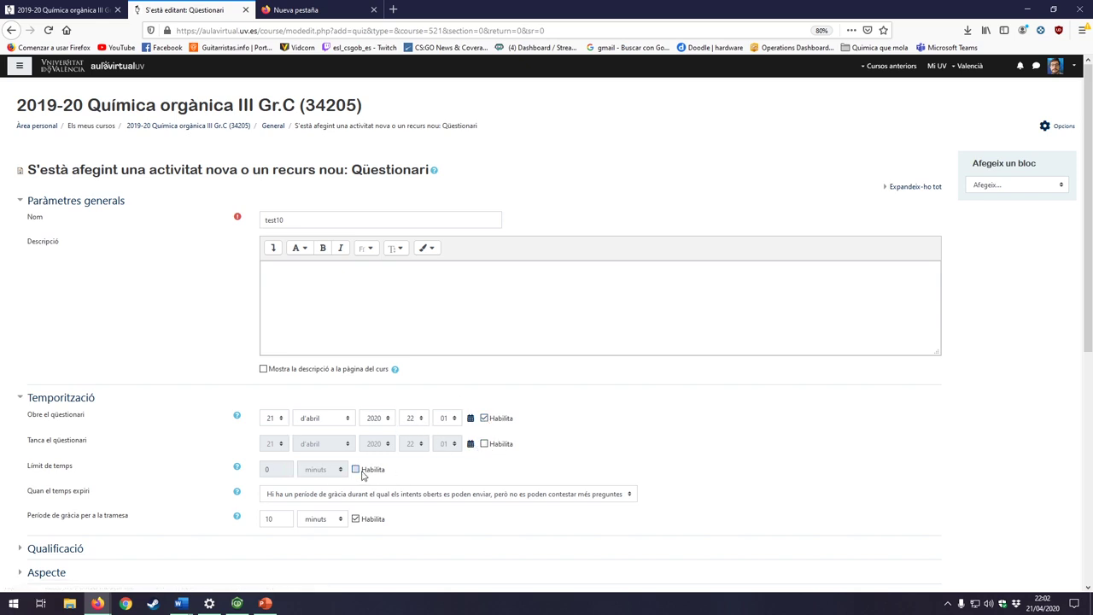
{"action": "left_click", "coordinate": [357, 469]}
{"action": "left_click", "coordinate": [356, 469]}
{"action": "left_click", "coordinate": [492, 490]}
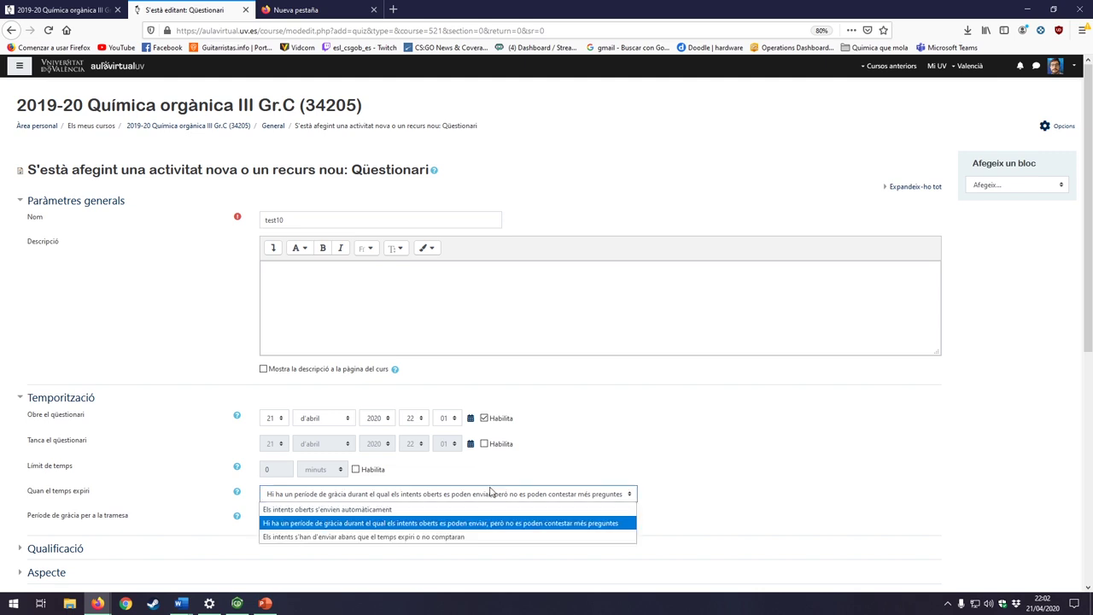
{"action": "left_click", "coordinate": [492, 494]}
{"action": "left_click", "coordinate": [494, 495]}
{"action": "left_click", "coordinate": [392, 510]}
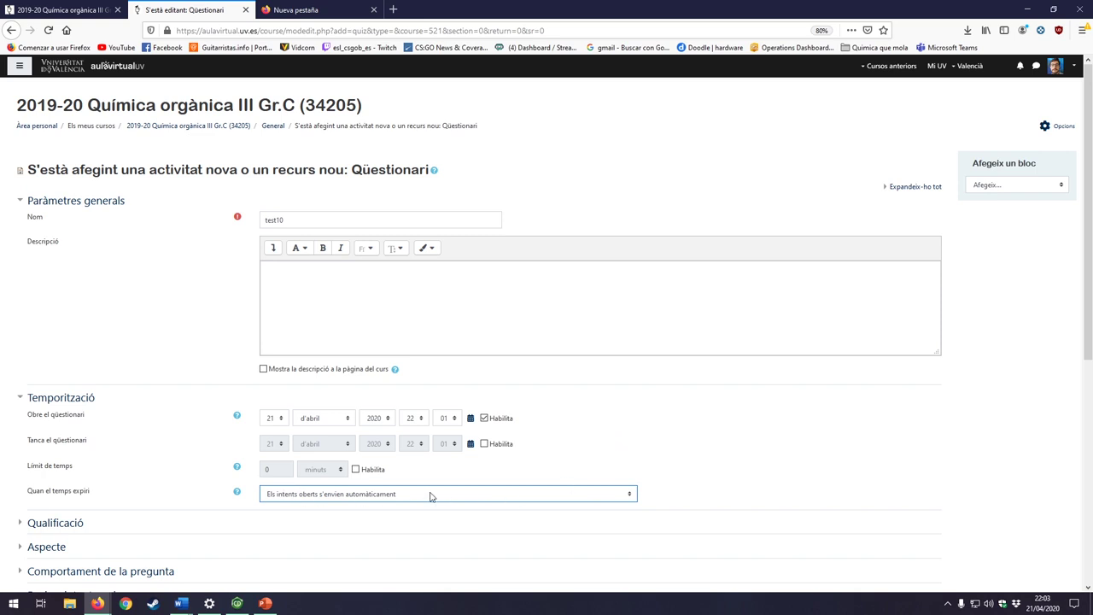
Step: Set Intents permesos to 1 in the quiz's grading settings
{"action": "left_click", "coordinate": [24, 523]}
{"action": "scroll", "coordinate": [487, 488], "scroll_direction": "down", "scroll_amount": 2}
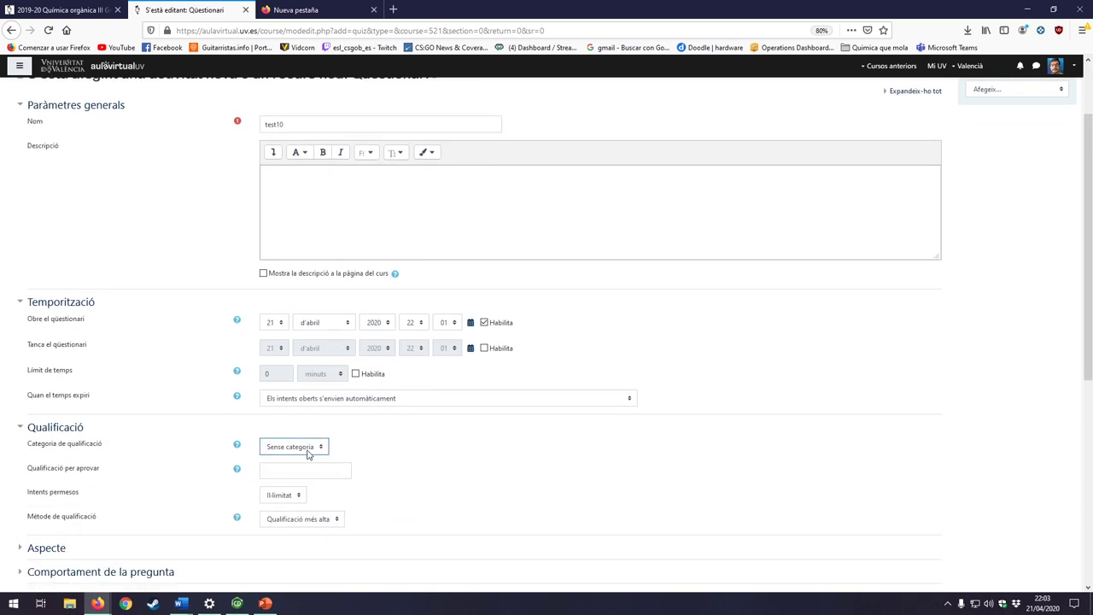
{"action": "left_click", "coordinate": [333, 475]}
{"action": "left_click", "coordinate": [278, 497]}
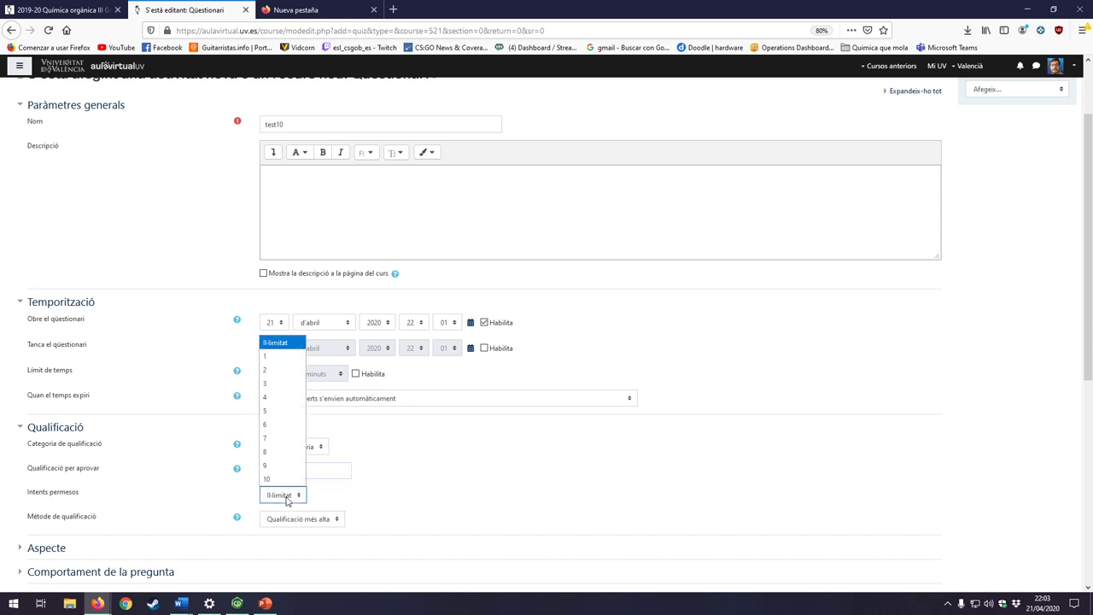
{"action": "left_click", "coordinate": [292, 364]}
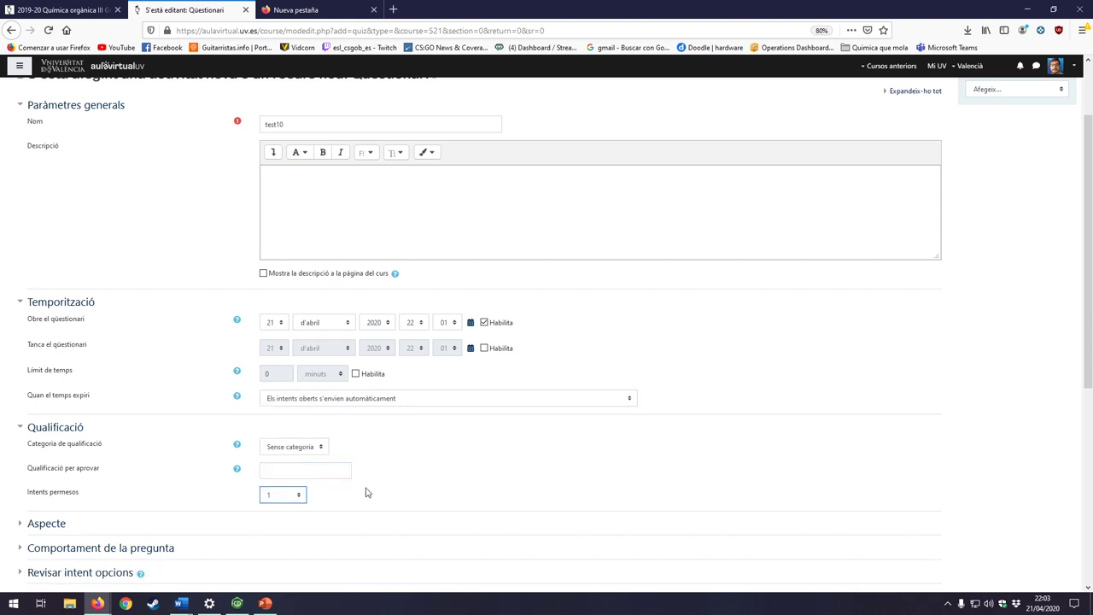
{"action": "left_click", "coordinate": [299, 497]}
{"action": "left_click", "coordinate": [299, 497]}
{"action": "left_click", "coordinate": [68, 9]}
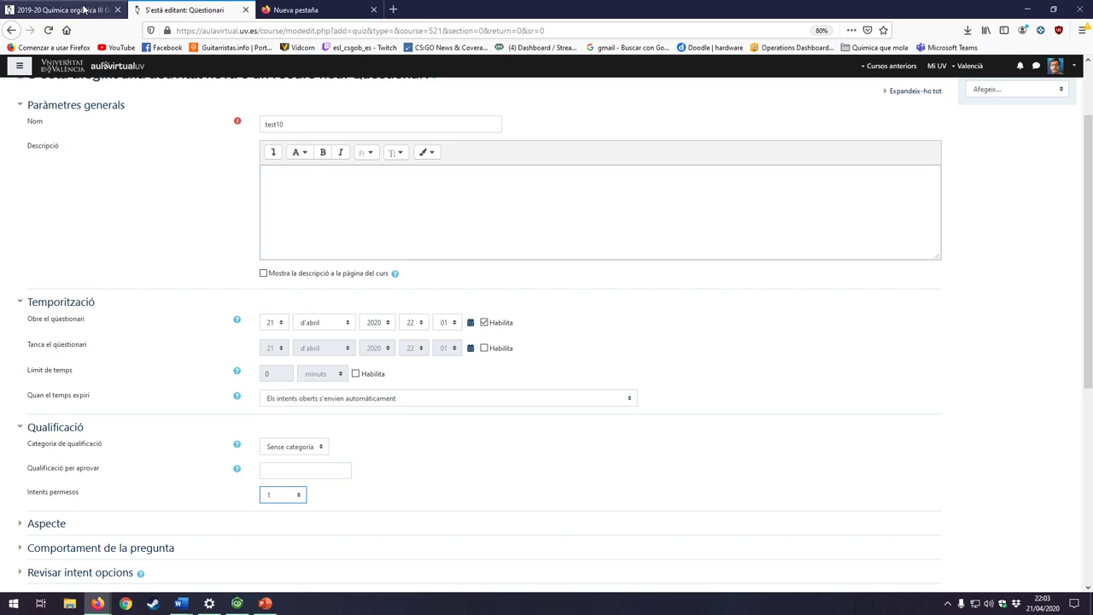
Step: Try duplicating the ihj and mastest items, dismiss the invalid session key errors, and return to test10
{"action": "left_click", "coordinate": [655, 512]}
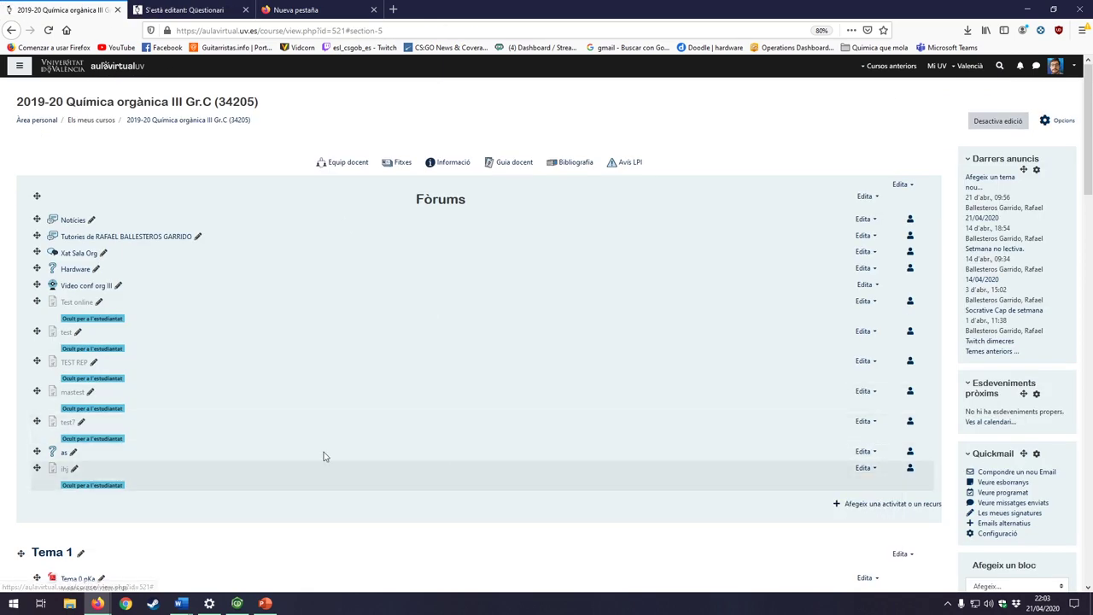
{"action": "left_click", "coordinate": [868, 470]}
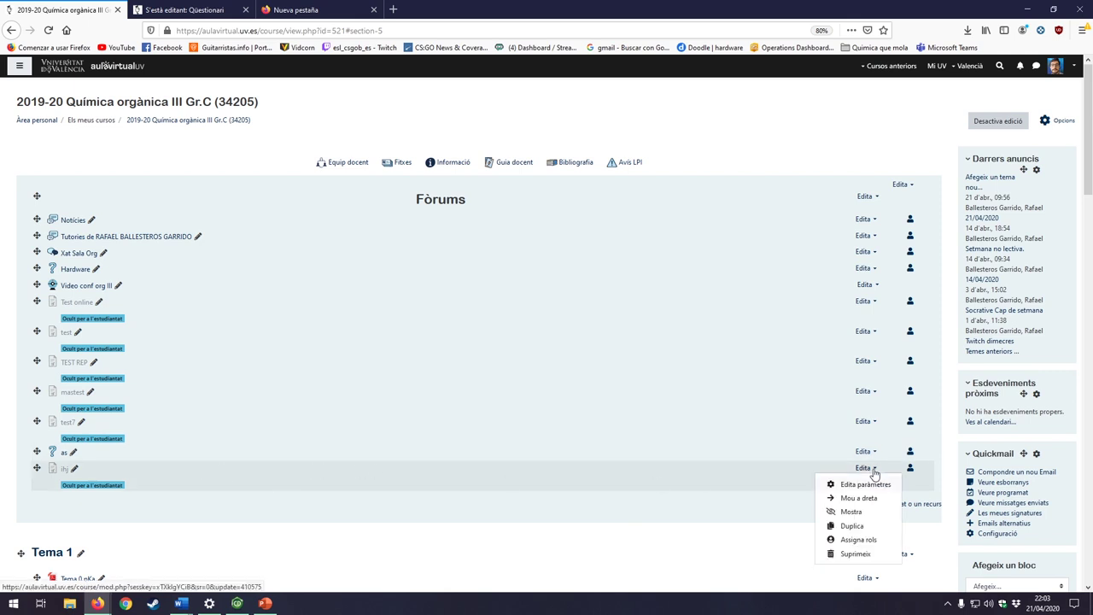
{"action": "left_click", "coordinate": [854, 526]}
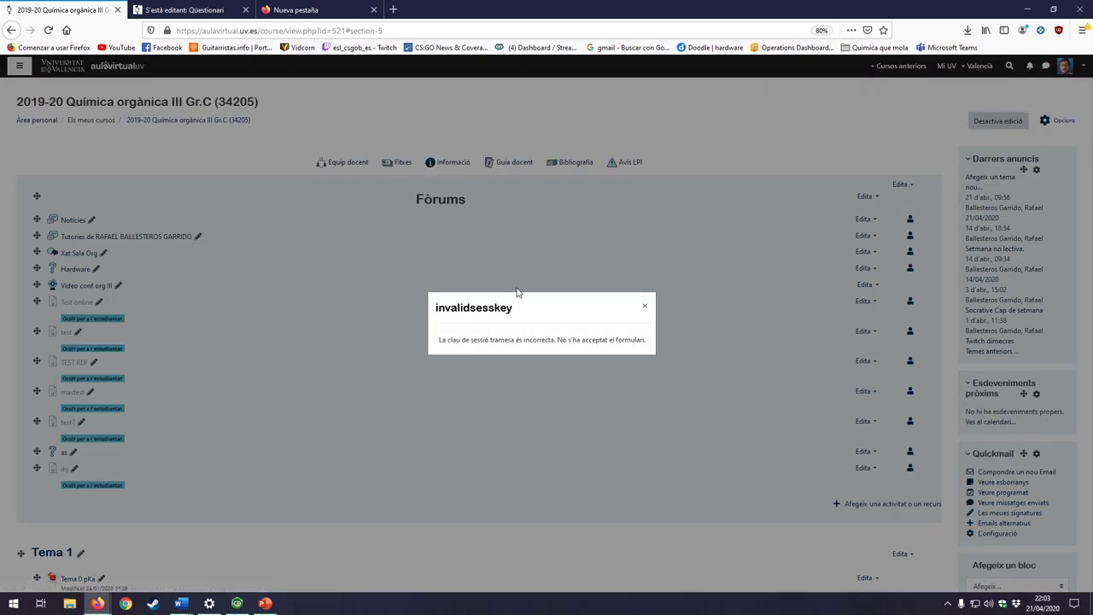
{"action": "left_click", "coordinate": [645, 306]}
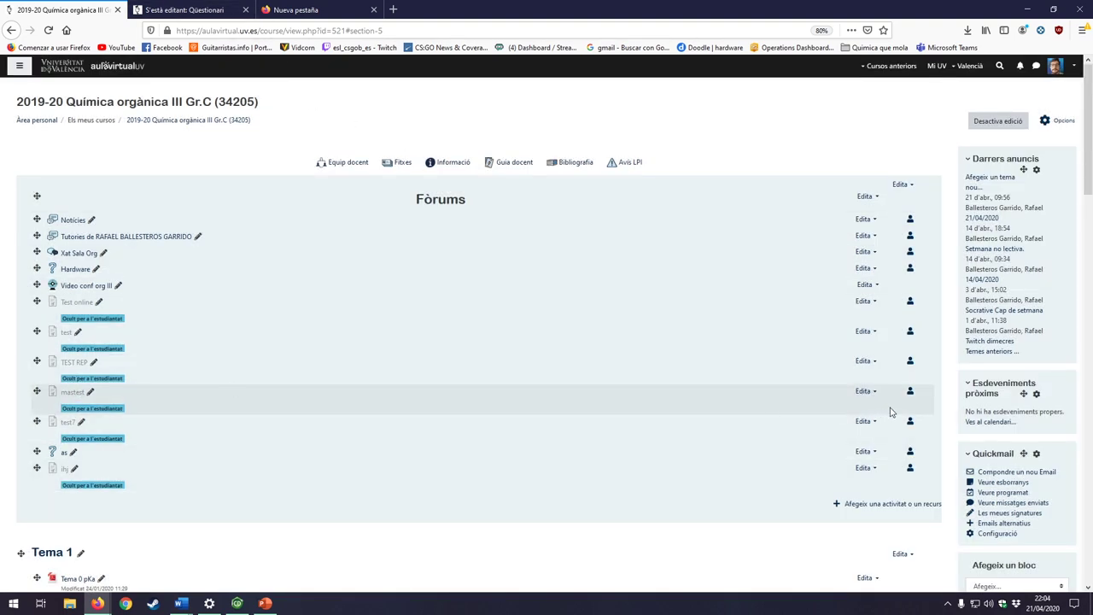
{"action": "left_click", "coordinate": [865, 392]}
{"action": "left_click", "coordinate": [855, 449]}
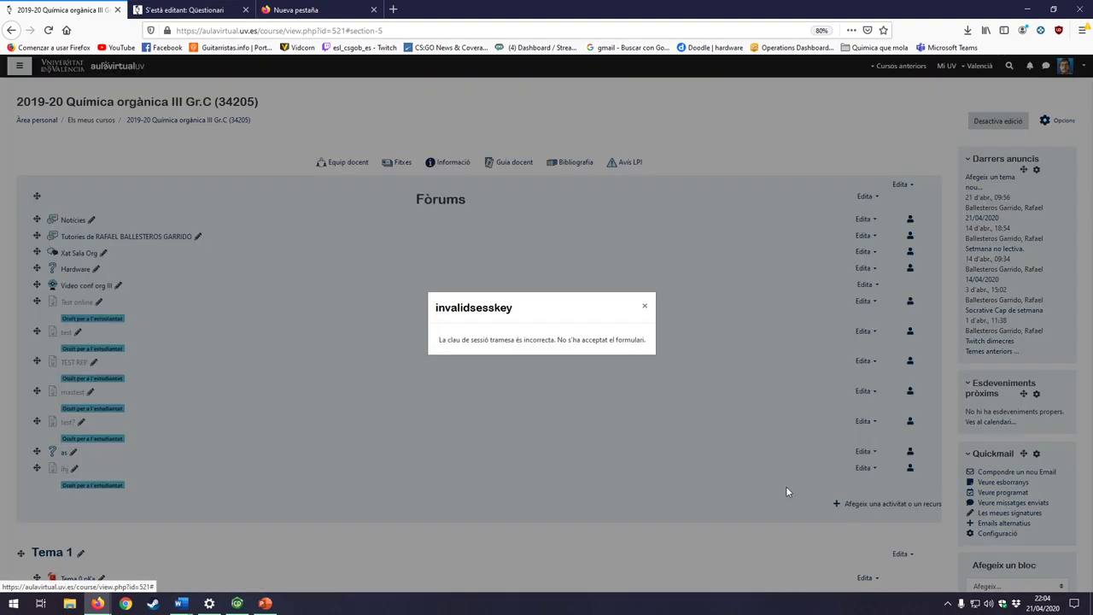
{"action": "left_click", "coordinate": [644, 306]}
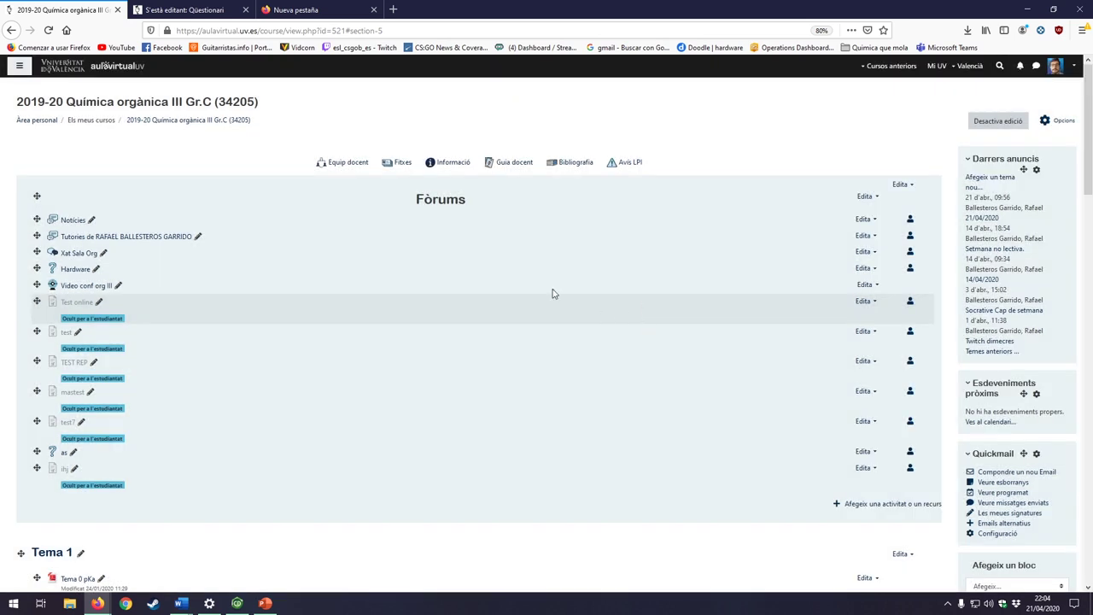
{"action": "left_click", "coordinate": [184, 10]}
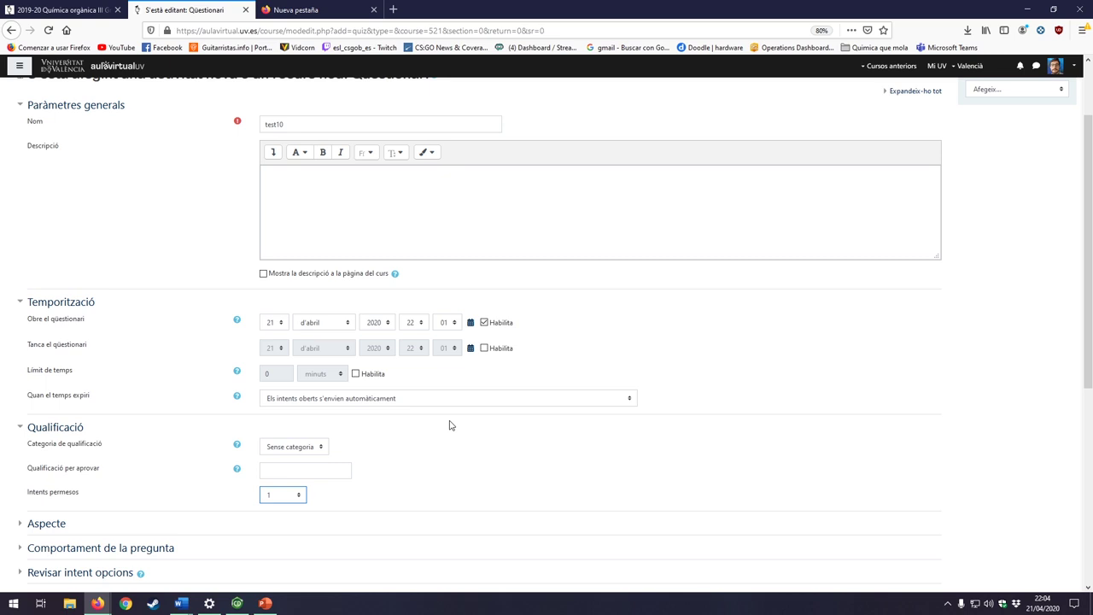
Step: Keep Pàgina nova at 'Cada pregunta' in the Aspecte layout settings
{"action": "scroll", "coordinate": [478, 425], "scroll_direction": "down", "scroll_amount": 1}
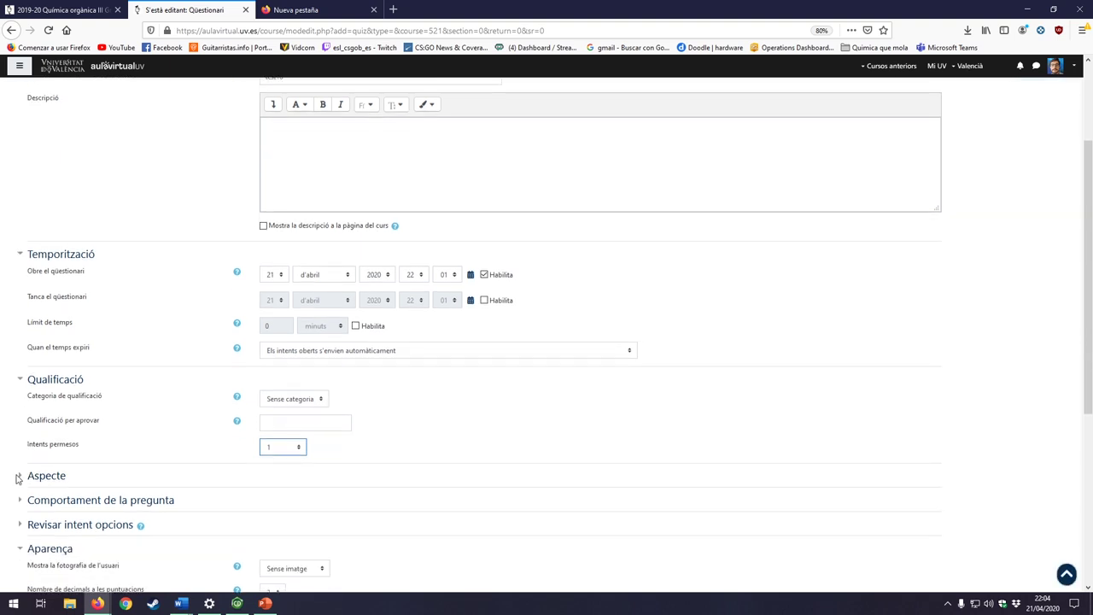
{"action": "left_click", "coordinate": [22, 478]}
{"action": "scroll", "coordinate": [459, 449], "scroll_direction": "down", "scroll_amount": 3}
{"action": "left_click", "coordinate": [315, 353]}
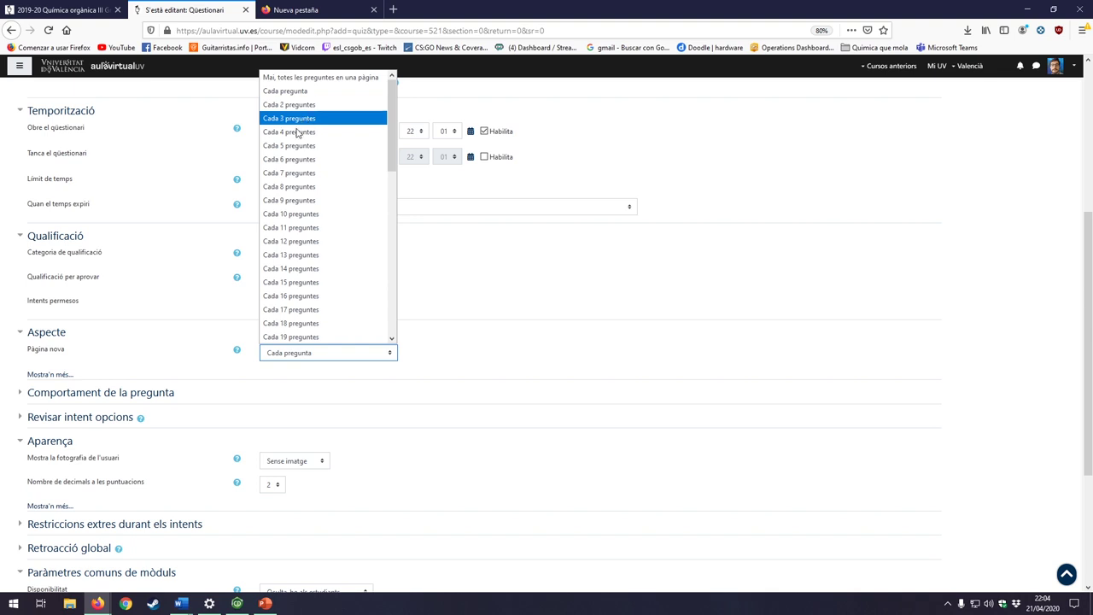
{"action": "left_click", "coordinate": [289, 91]}
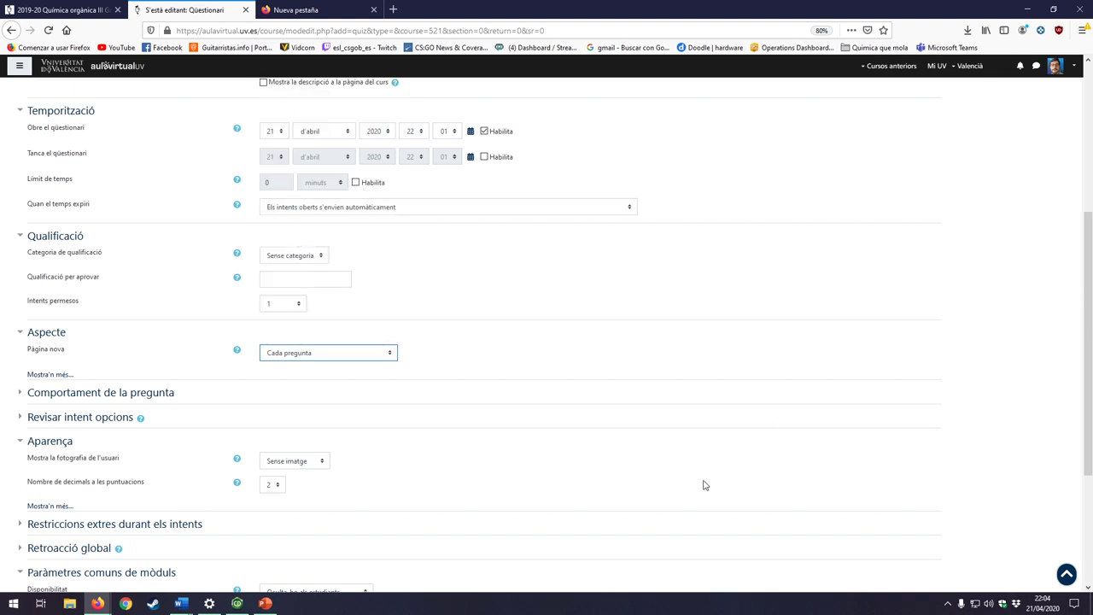
Step: Set the quiz's Mètode de navegació to Seqüencial
{"action": "left_click", "coordinate": [54, 374]}
{"action": "left_click", "coordinate": [309, 381]}
{"action": "left_click", "coordinate": [310, 383]}
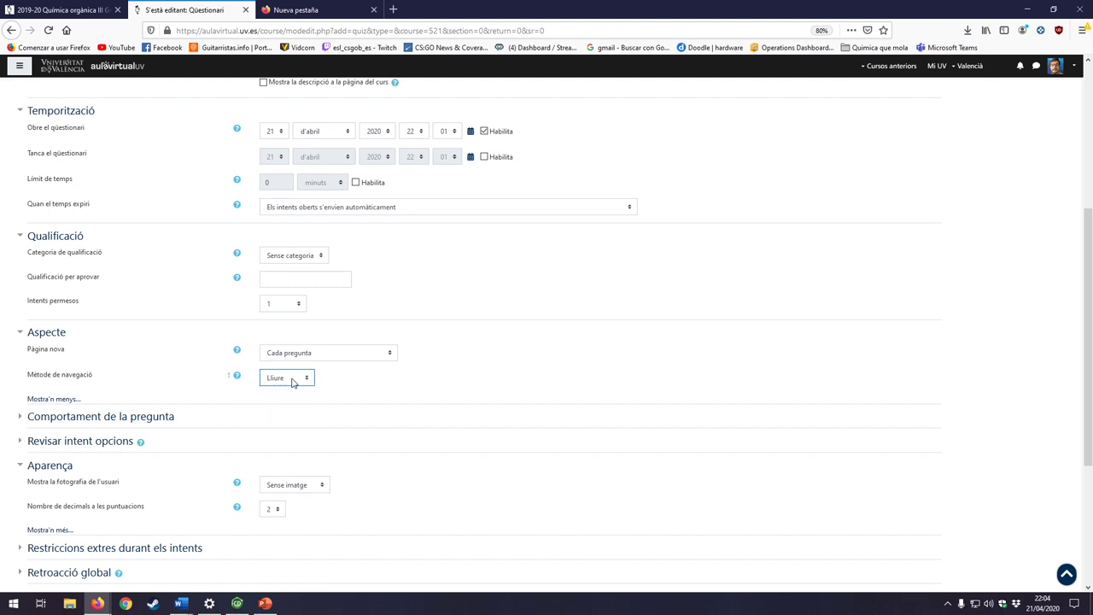
{"action": "left_click", "coordinate": [291, 383]}
{"action": "left_click", "coordinate": [295, 407]}
{"action": "left_click", "coordinate": [287, 383]}
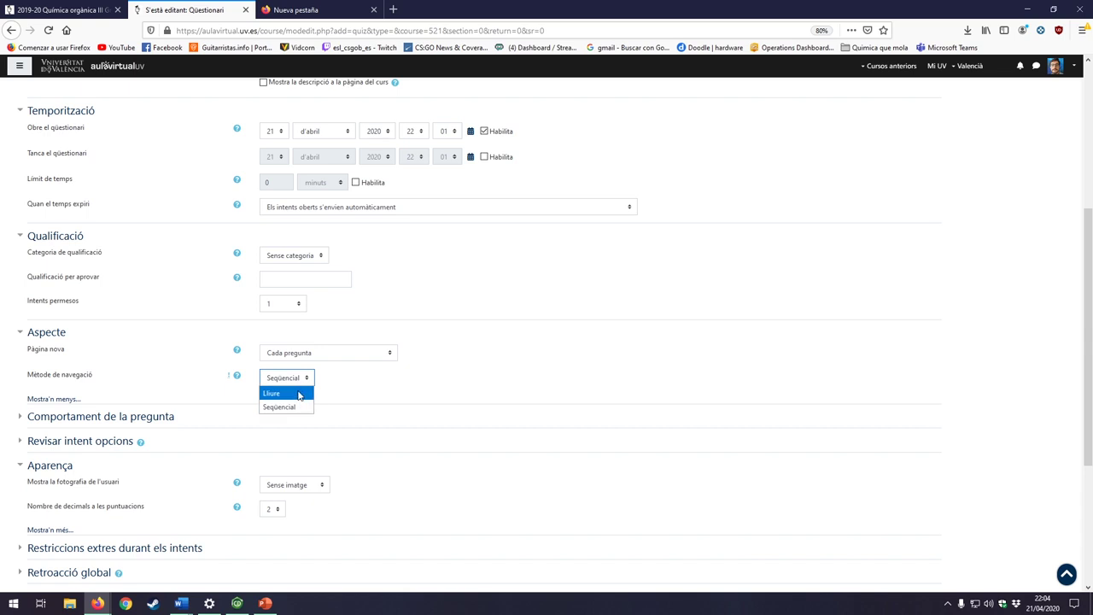
{"action": "left_click", "coordinate": [299, 394]}
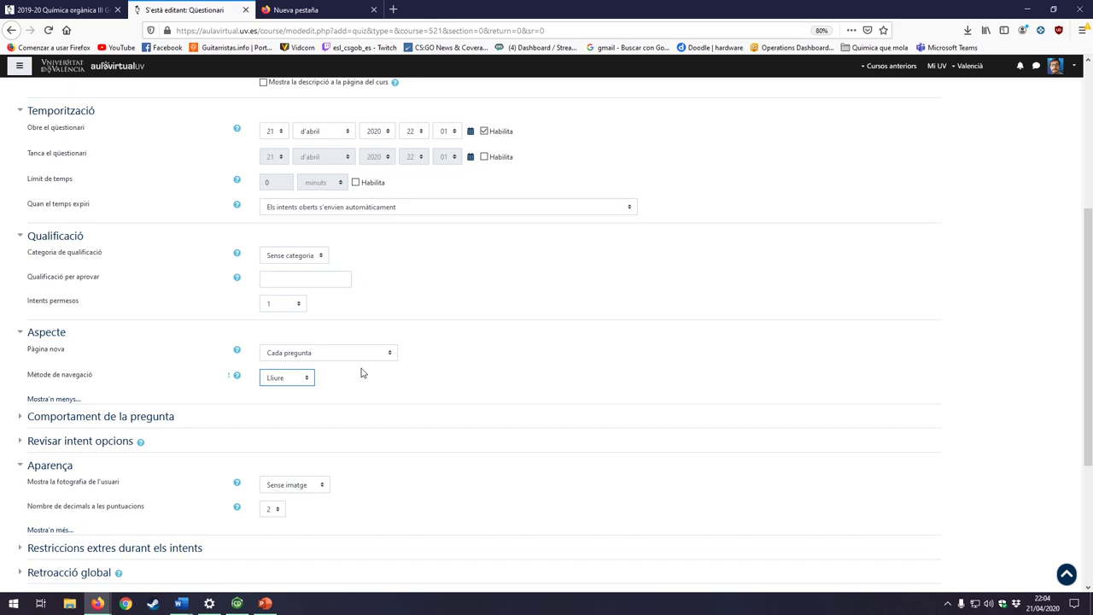
{"action": "left_click", "coordinate": [309, 381]}
{"action": "left_click", "coordinate": [302, 407]}
Step: Keep question behaviour set to Retroacció diferida
{"action": "left_click", "coordinate": [20, 418]}
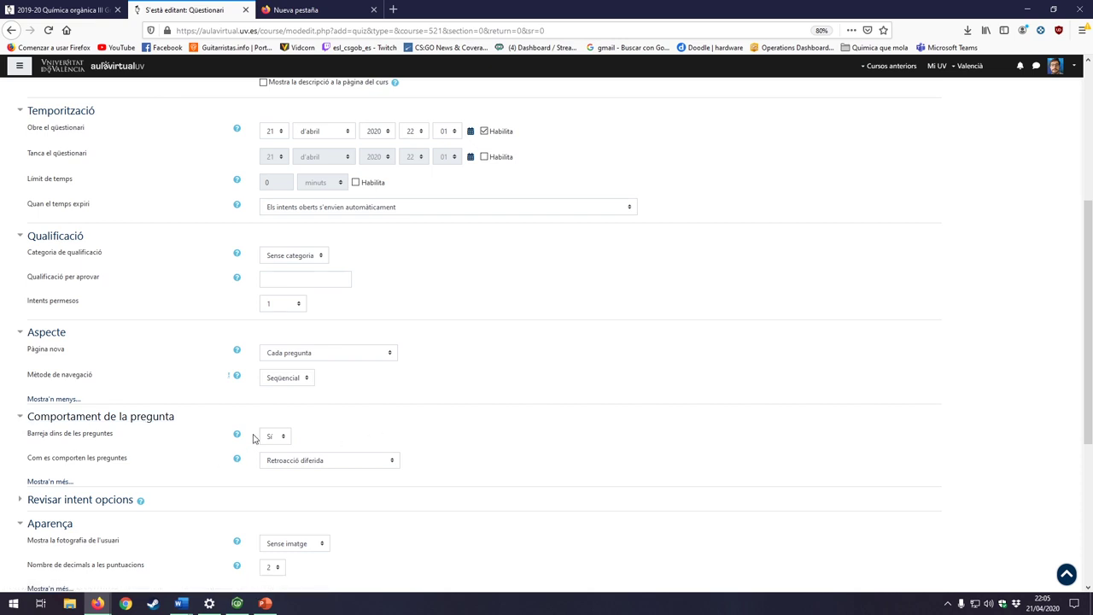
{"action": "left_click", "coordinate": [312, 465]}
{"action": "left_click", "coordinate": [312, 466]}
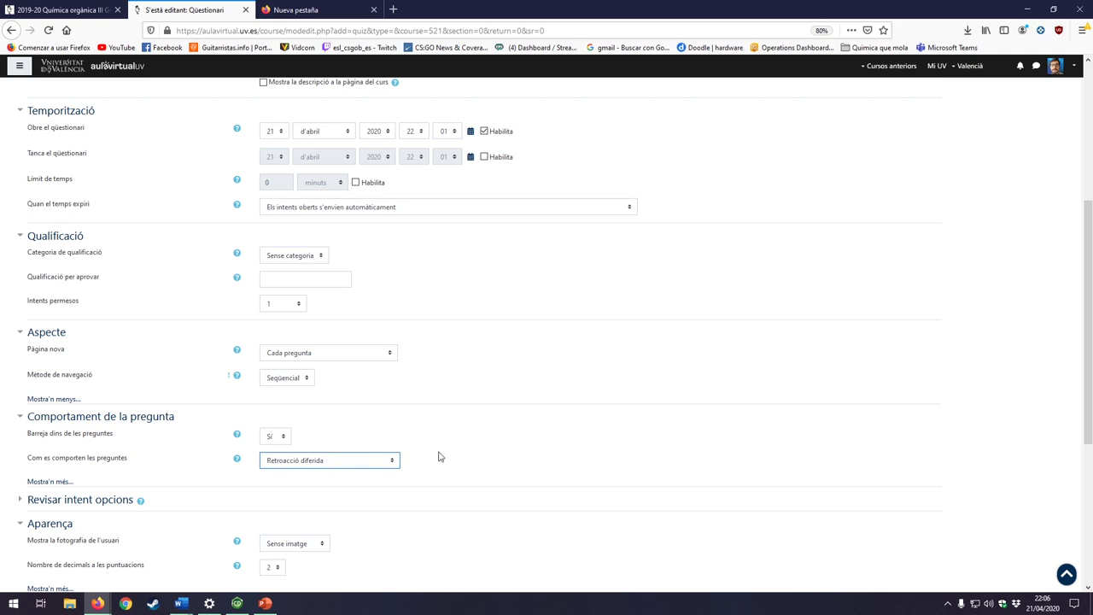
{"action": "left_click", "coordinate": [52, 492]}
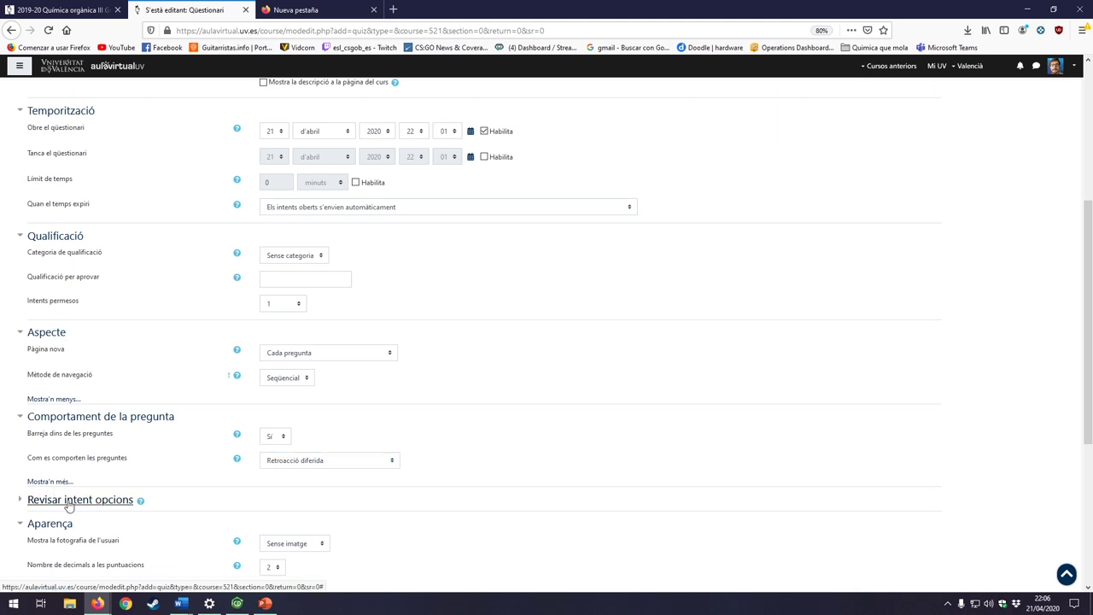
Step: Untick correctness, points, specific, general and overall feedback, and right answer under Immediatament després
{"action": "left_click", "coordinate": [68, 502]}
{"action": "scroll", "coordinate": [485, 466], "scroll_direction": "down", "scroll_amount": 3}
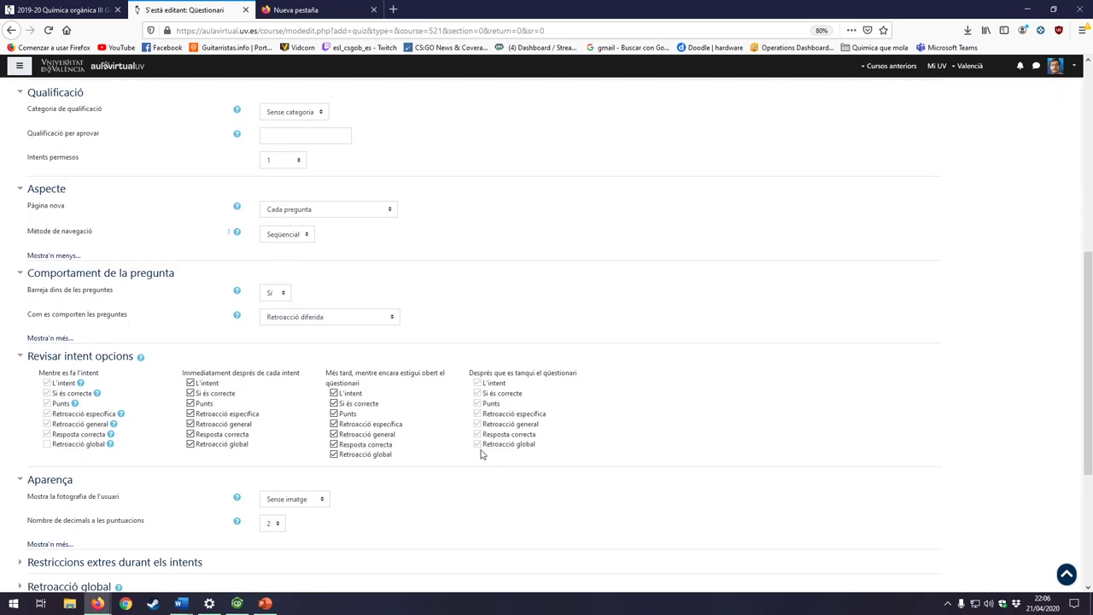
{"action": "left_click", "coordinate": [190, 393]}
{"action": "left_click", "coordinate": [191, 403]}
{"action": "left_click", "coordinate": [190, 414]}
{"action": "left_click", "coordinate": [191, 424]}
{"action": "left_click", "coordinate": [191, 434]}
{"action": "left_click", "coordinate": [191, 444]}
Step: Untick every Més tard review box plus the attempt box under Immediatament després
{"action": "left_click", "coordinate": [334, 455]}
{"action": "left_click", "coordinate": [334, 444]}
{"action": "left_click", "coordinate": [334, 434]}
{"action": "left_click", "coordinate": [334, 414]}
{"action": "left_click", "coordinate": [334, 423]}
{"action": "left_click", "coordinate": [334, 403]}
{"action": "left_click", "coordinate": [334, 393]}
{"action": "left_click", "coordinate": [191, 383]}
Step: Expand 'Restriccions extres durant els intents' and leave the test10 quiz password empty
{"action": "scroll", "coordinate": [390, 437], "scroll_direction": "down", "scroll_amount": 2}
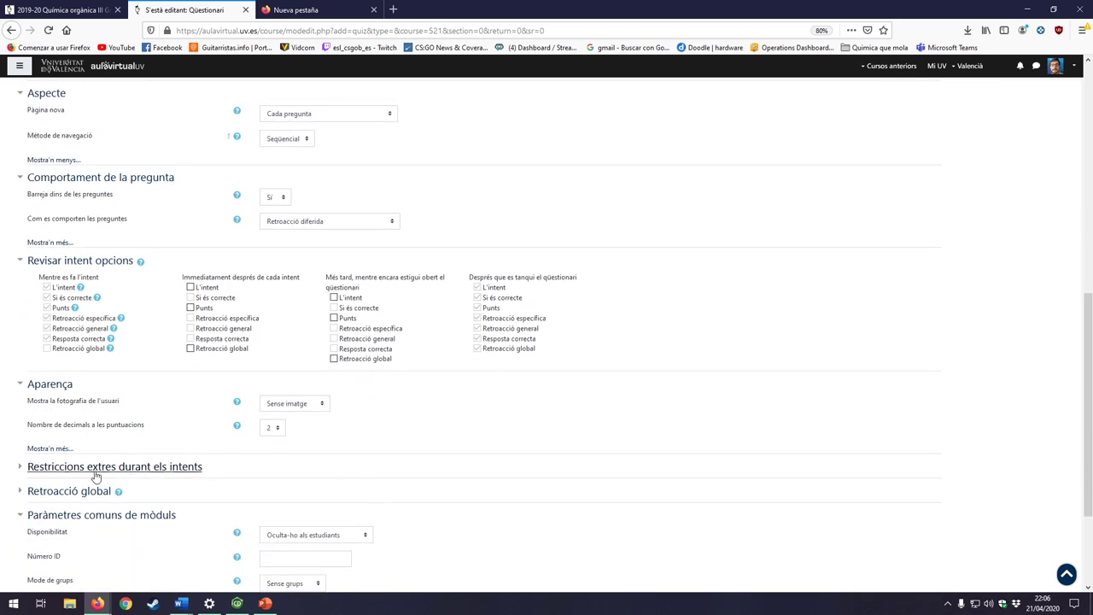
{"action": "left_click", "coordinate": [21, 468]}
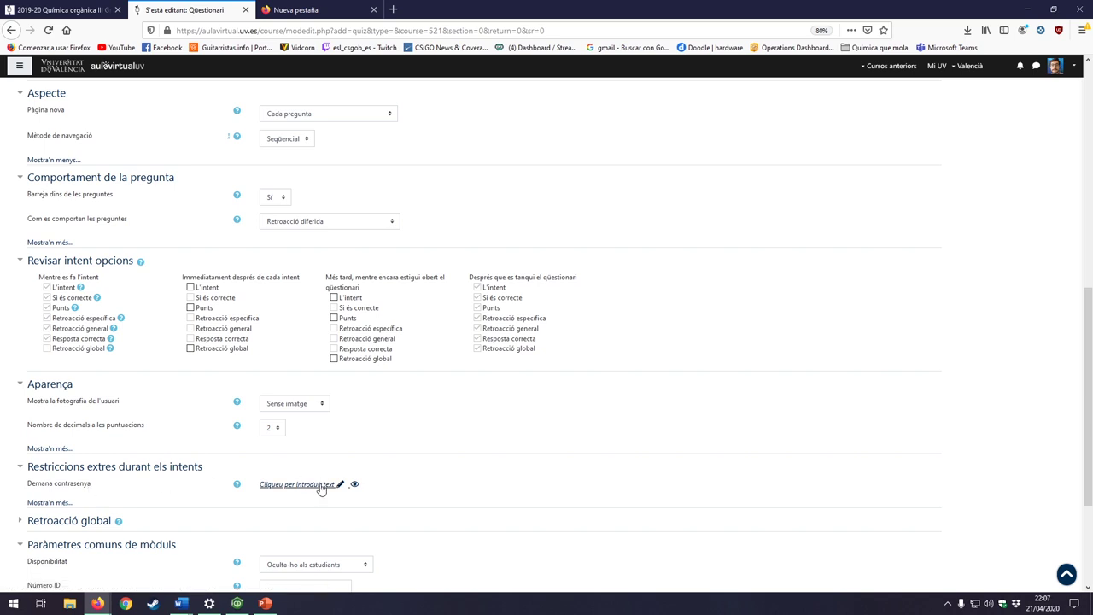
{"action": "left_click", "coordinate": [316, 489]}
{"action": "key", "text": "Escape"}
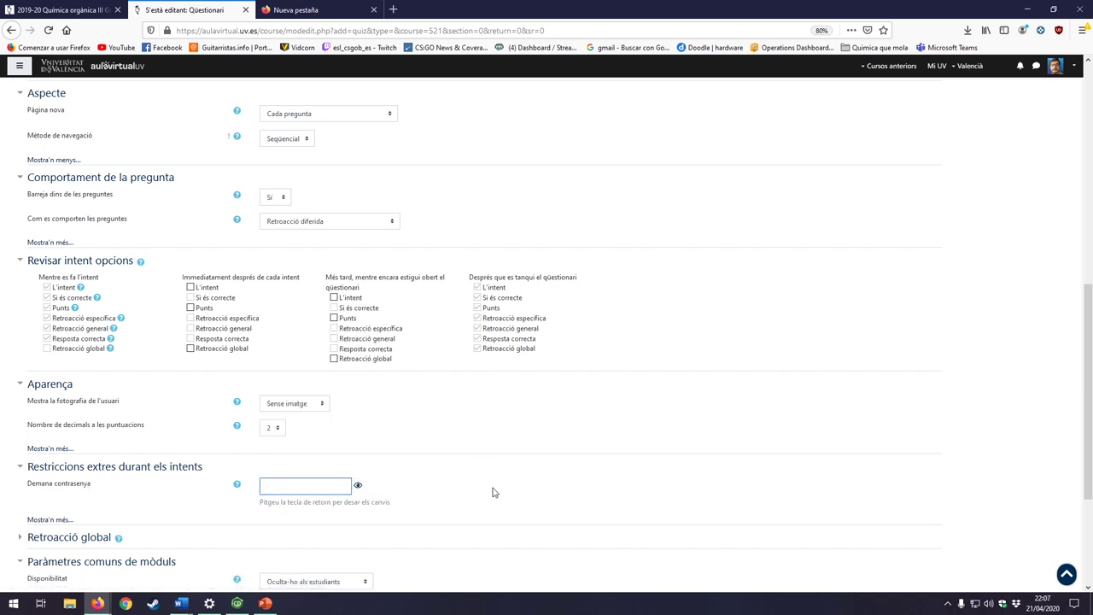
{"action": "key", "text": "Escape"}
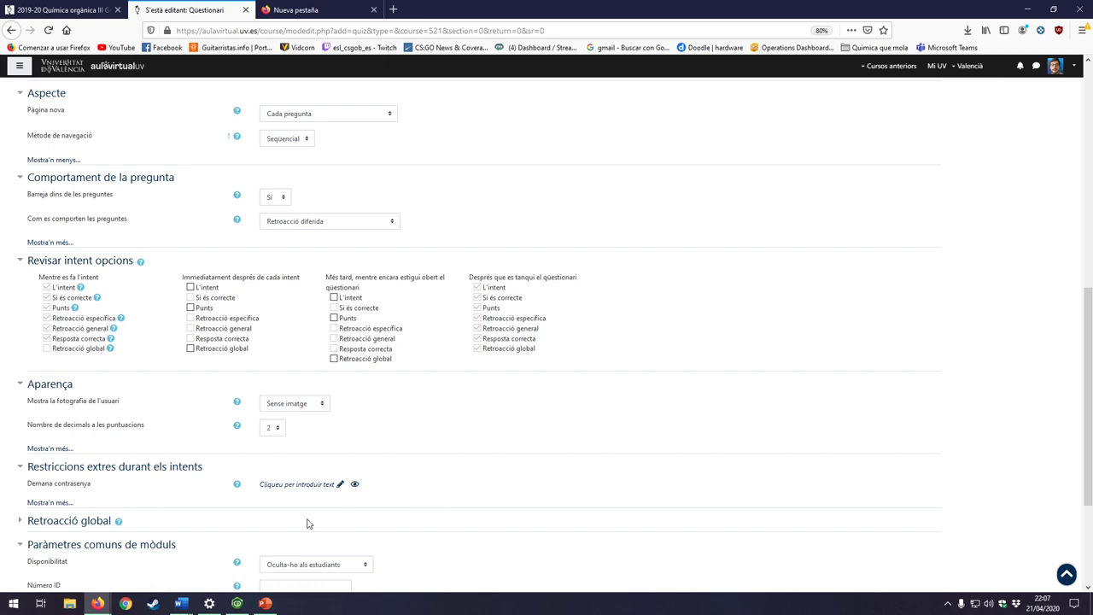
Step: Expand the 'Retroacció global' overall feedback settings and scroll through them
{"action": "left_click", "coordinate": [26, 520]}
{"action": "scroll", "coordinate": [342, 504], "scroll_direction": "down", "scroll_amount": 3}
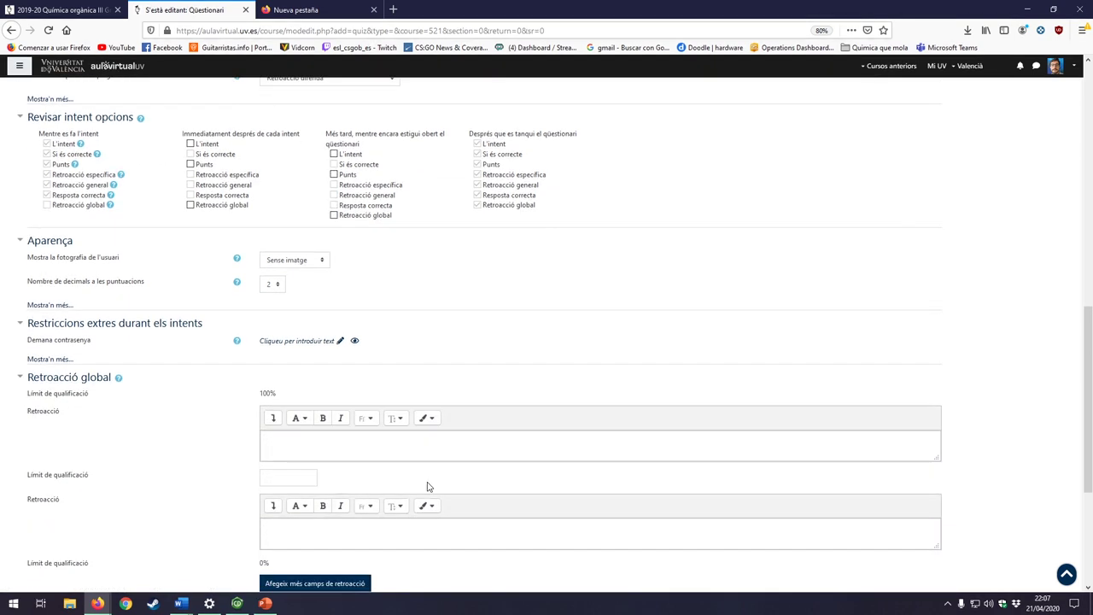
{"action": "scroll", "coordinate": [369, 423], "scroll_direction": "down", "scroll_amount": 2}
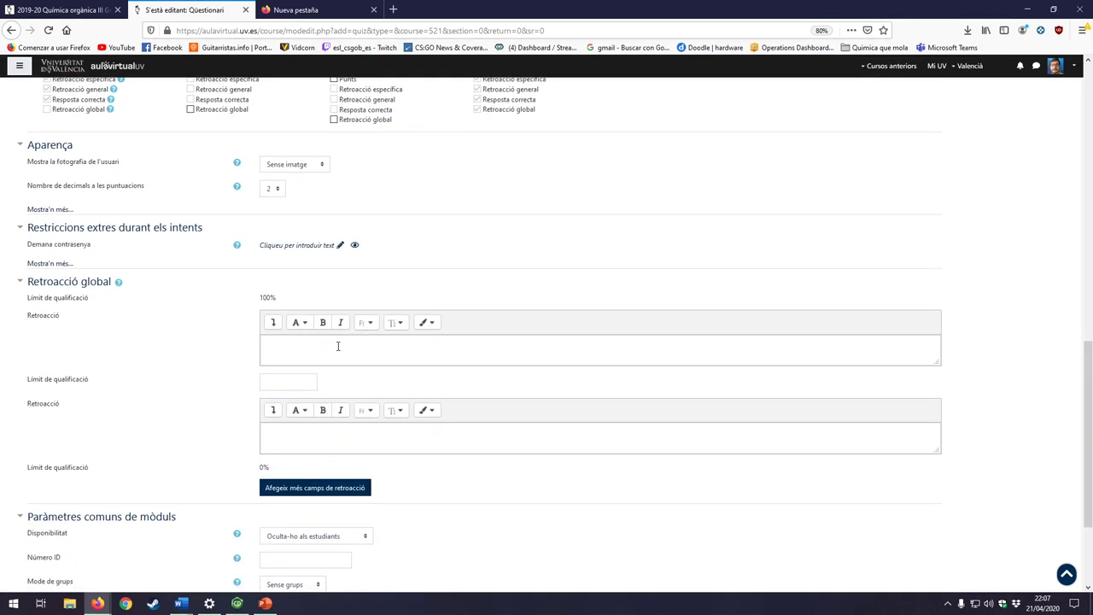
{"action": "scroll", "coordinate": [541, 459], "scroll_direction": "down", "scroll_amount": 3}
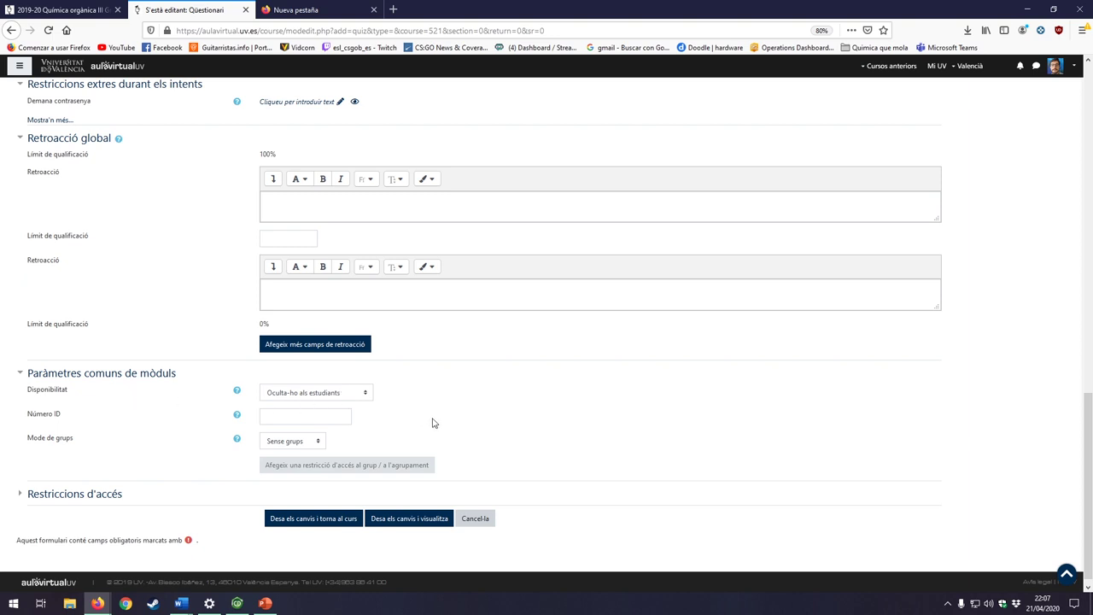
Step: Glance at 'Restriccions d'accés', then choose 'Desa els canvis i torna al curs' for test10
{"action": "left_click", "coordinate": [27, 499]}
{"action": "left_click", "coordinate": [26, 499]}
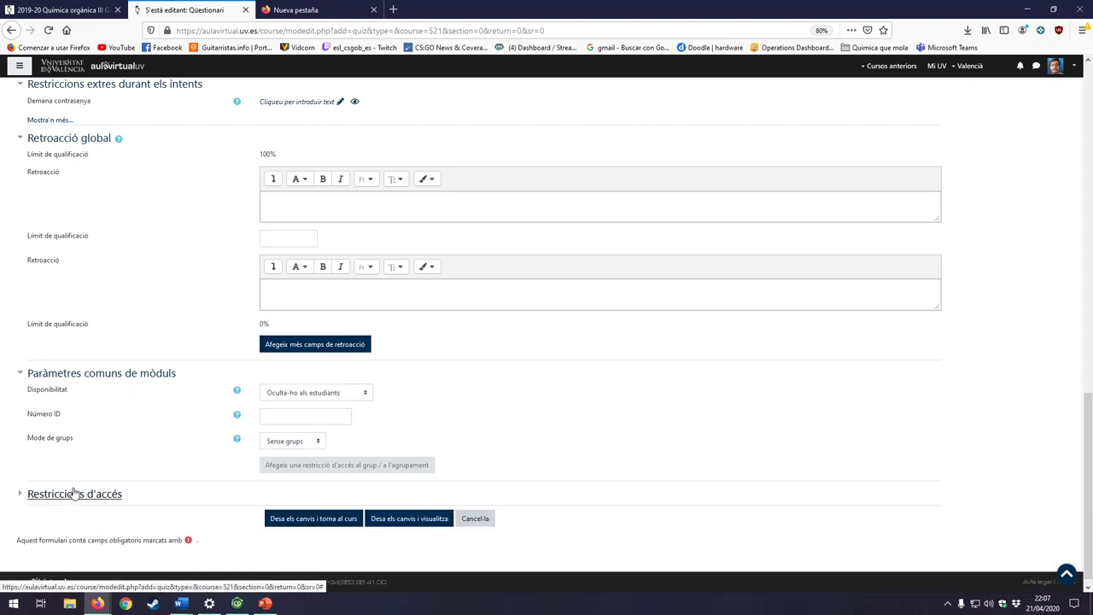
{"action": "scroll", "coordinate": [693, 449], "scroll_direction": "up", "scroll_amount": 4}
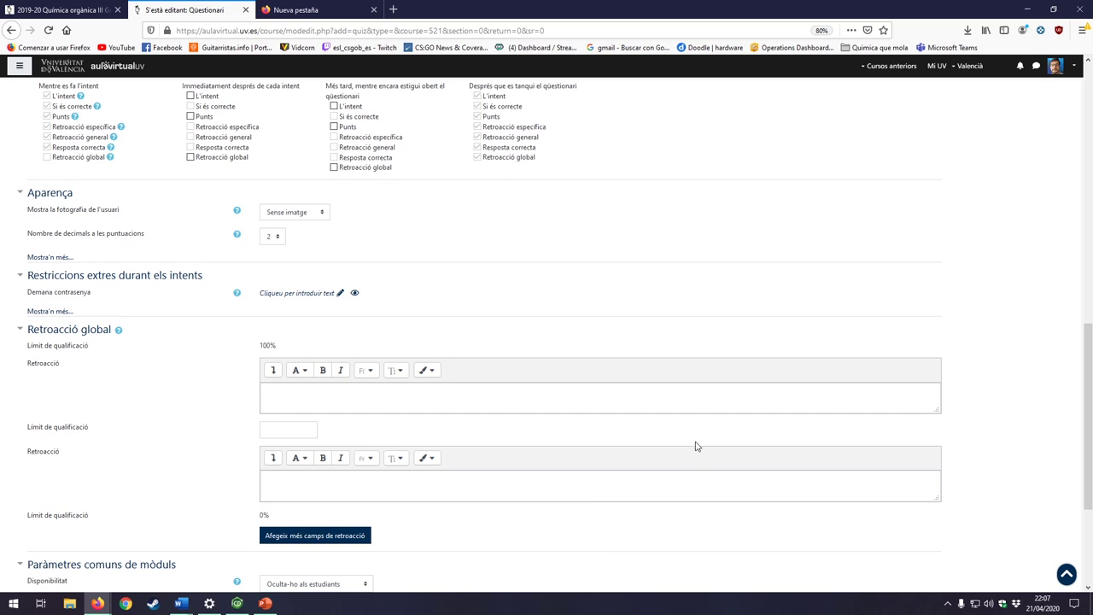
{"action": "scroll", "coordinate": [695, 446], "scroll_direction": "down", "scroll_amount": 4}
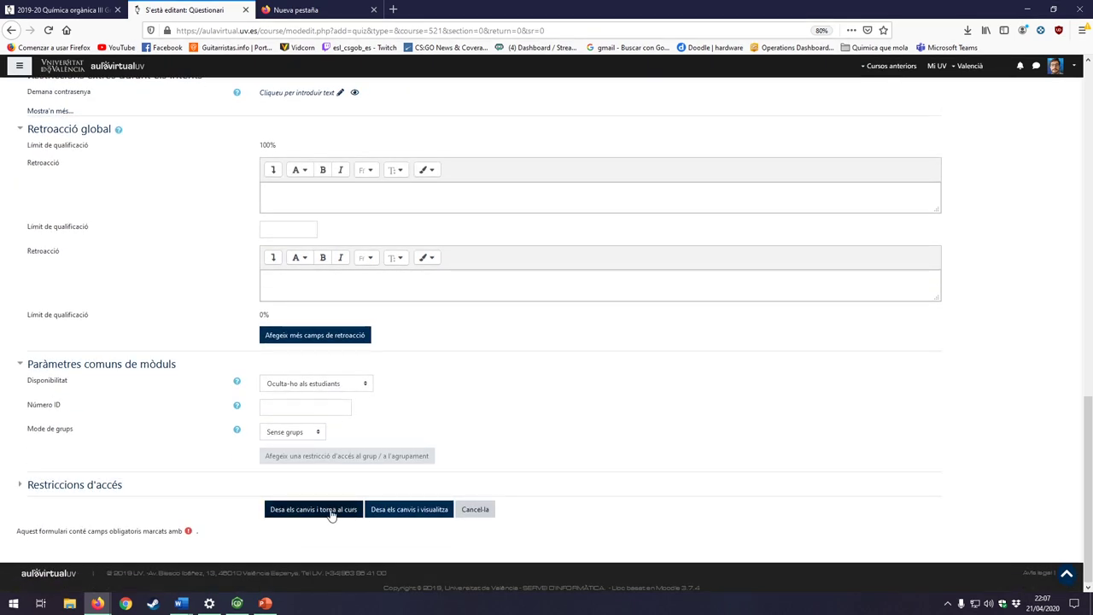
{"action": "left_click", "coordinate": [331, 515]}
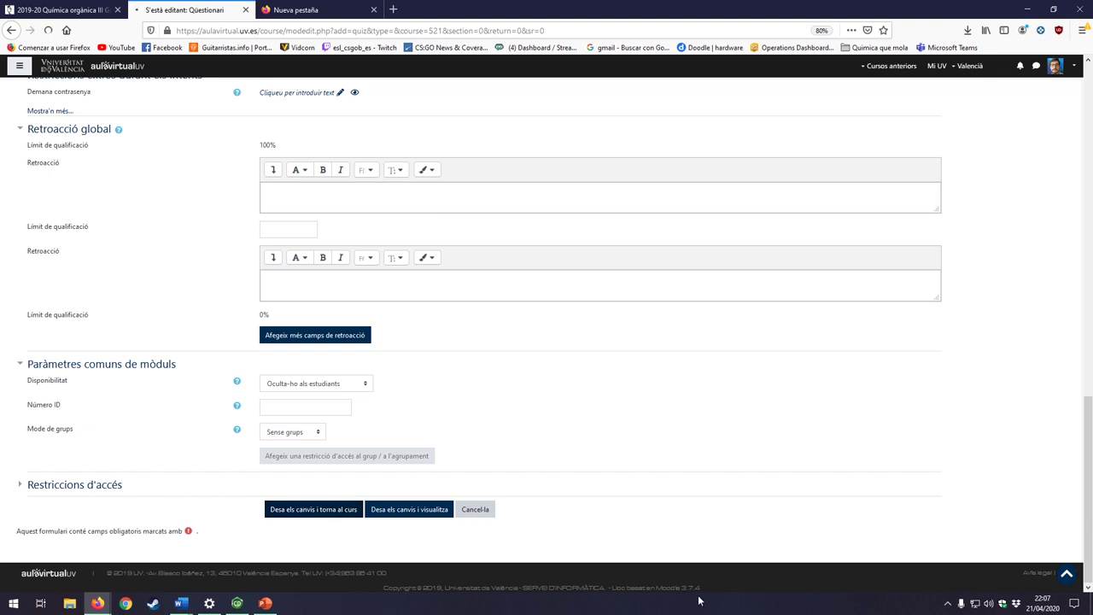